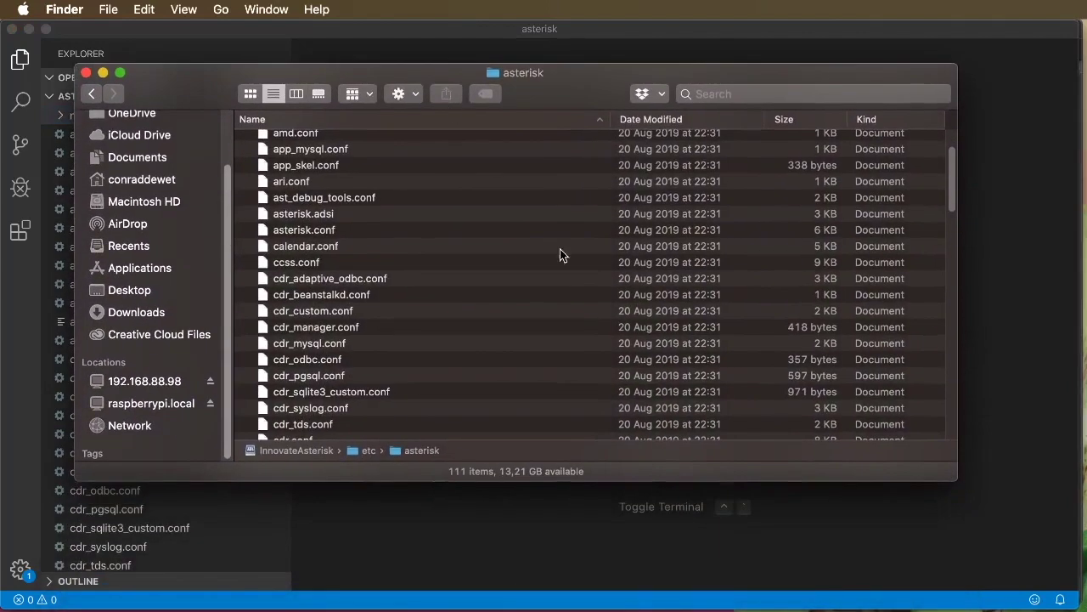
- Enlarge the file window vertically and select all items in the asterisk folder
left_click_drag(706, 481, 694, 573)
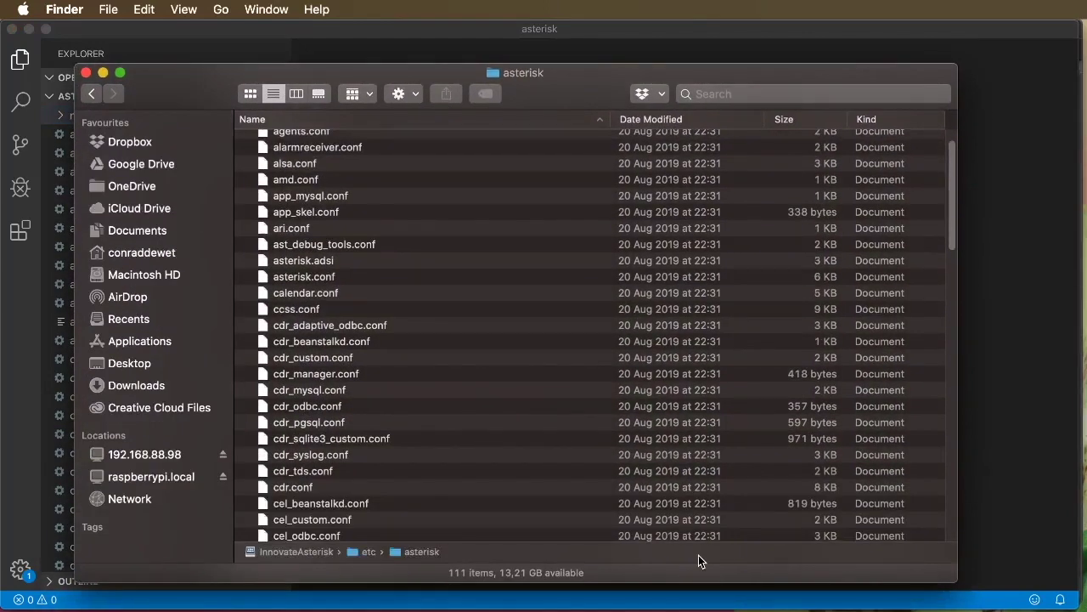
scroll(954, 157, "up", 3)
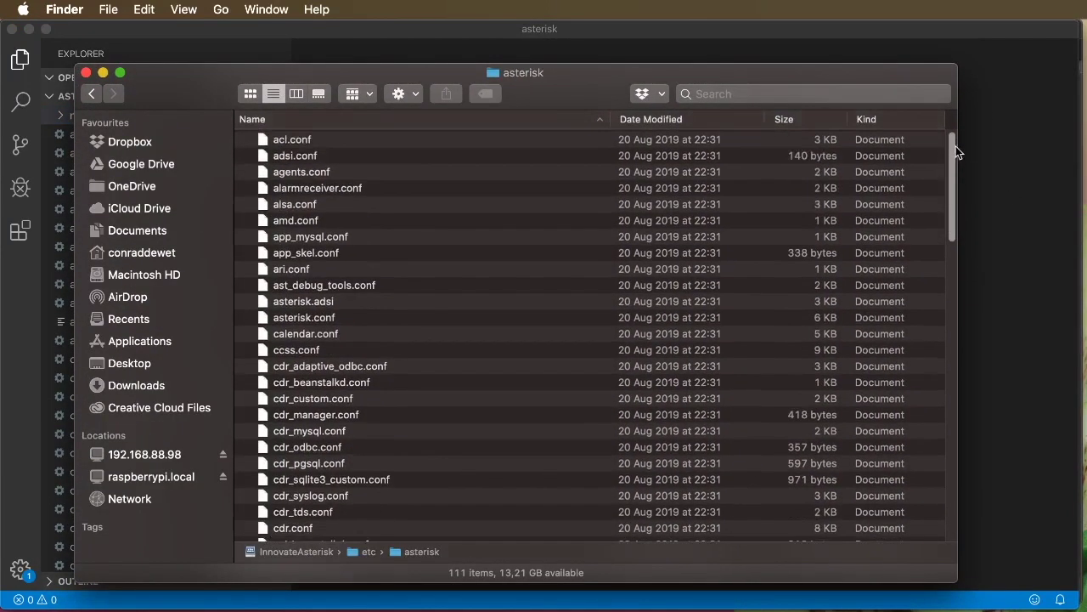
left_click(293, 142)
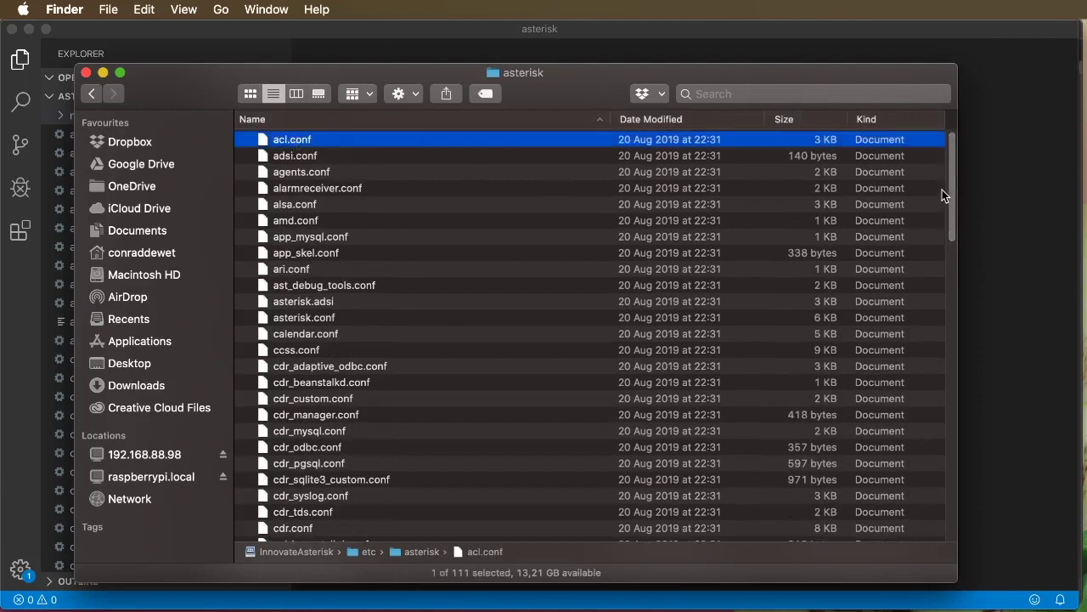
left_click_drag(951, 191, 909, 497)
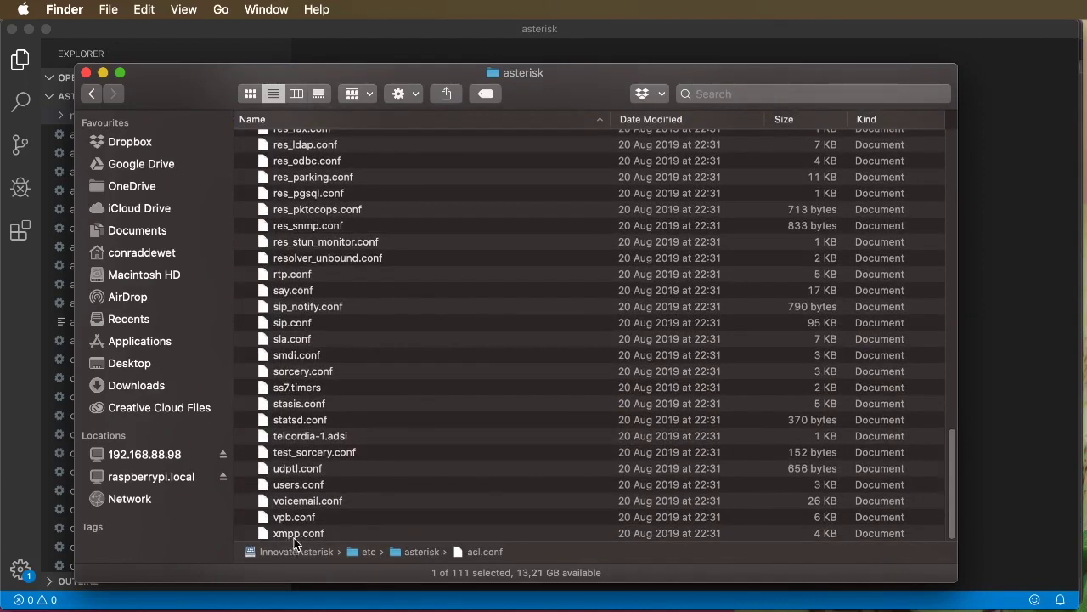
key("super+a")
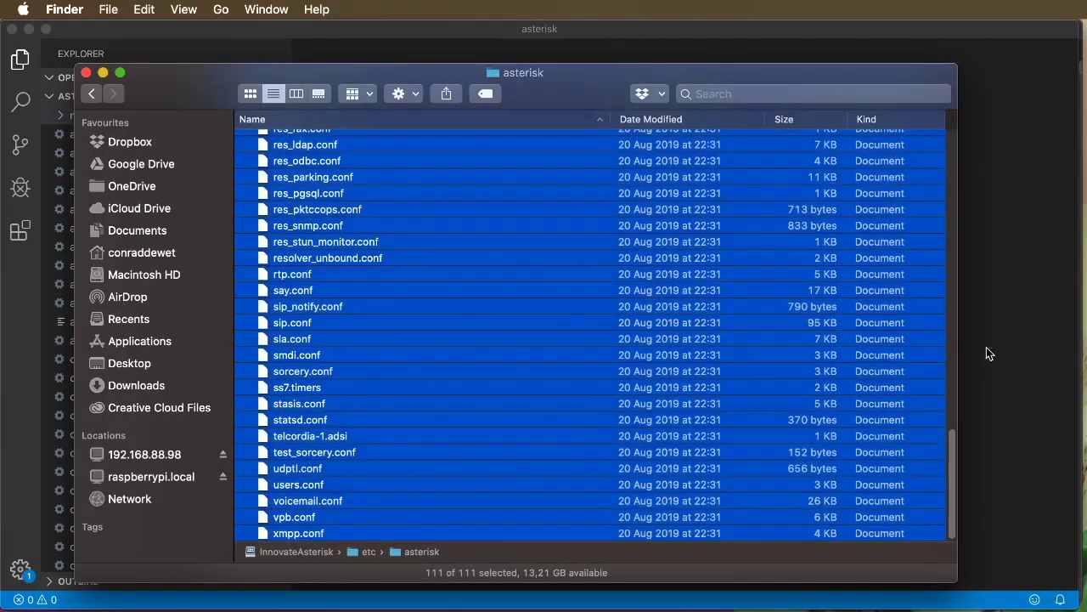
- Exclude asterisk.conf, cdr.conf and cli.conf from the selected files
left_click_drag(950, 487, 941, 174)
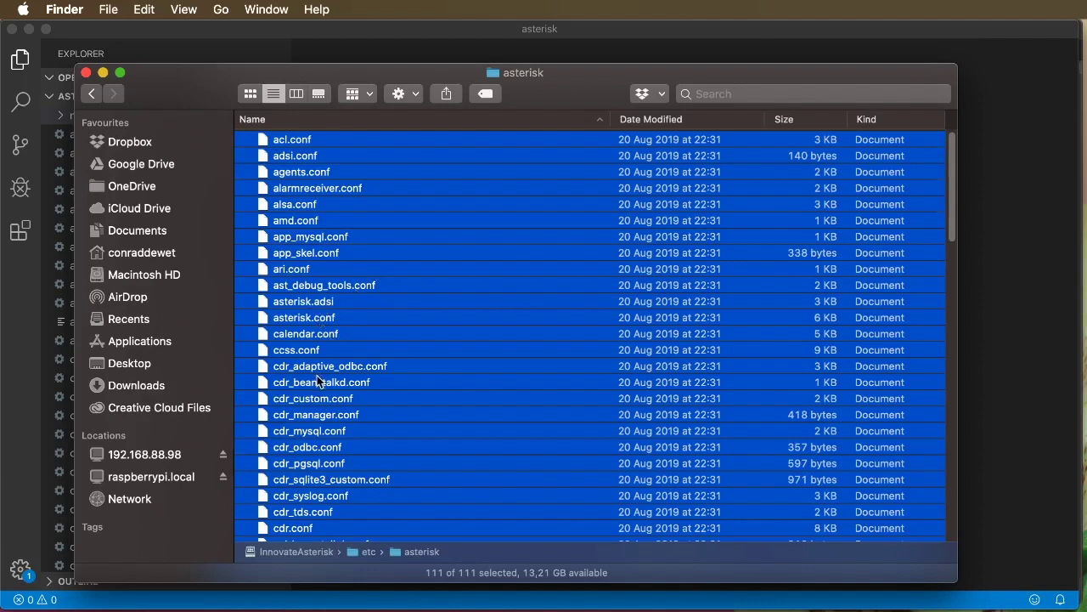
left_click(315, 319, "super")
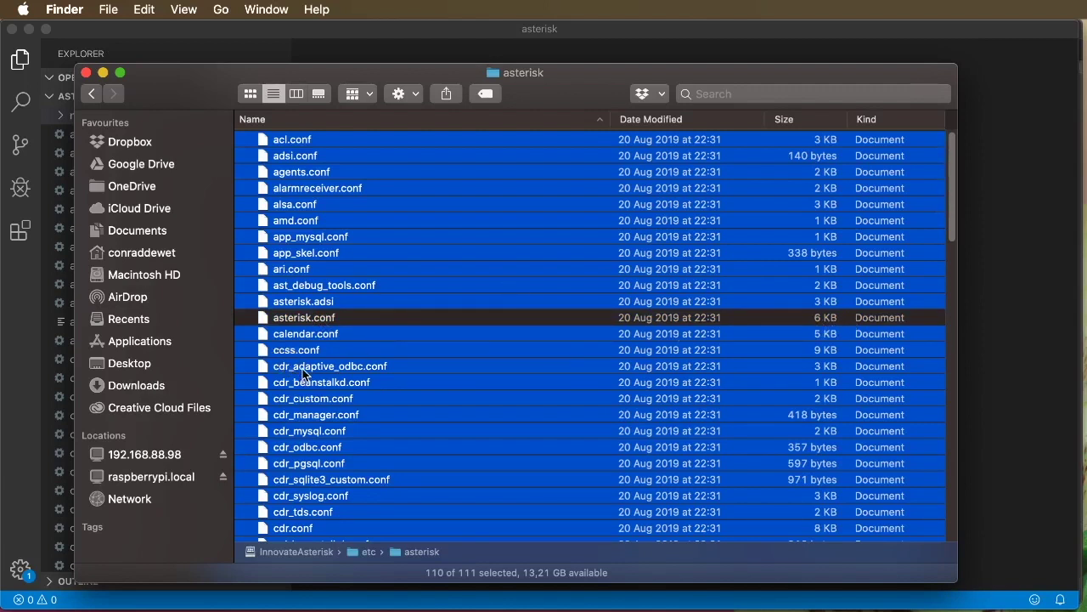
left_click(289, 528, "super")
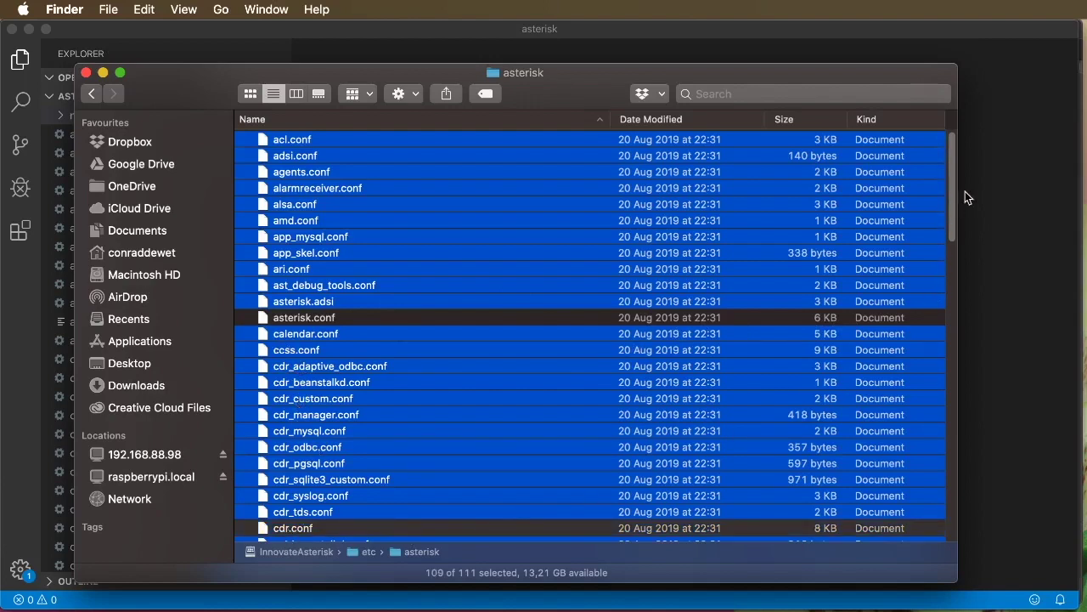
left_click_drag(951, 185, 948, 250)
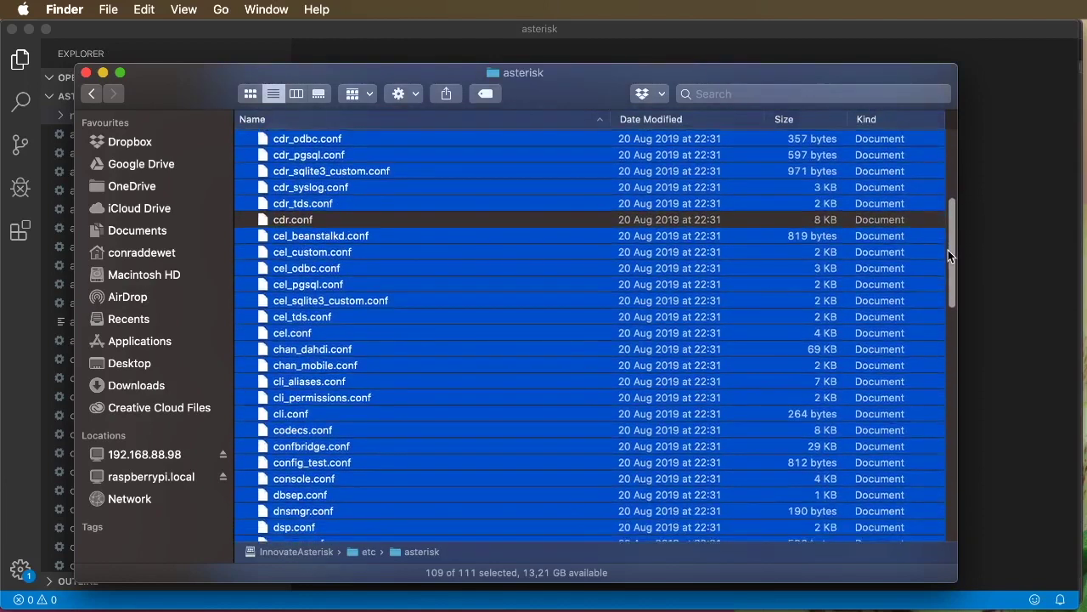
left_click(278, 415, "super")
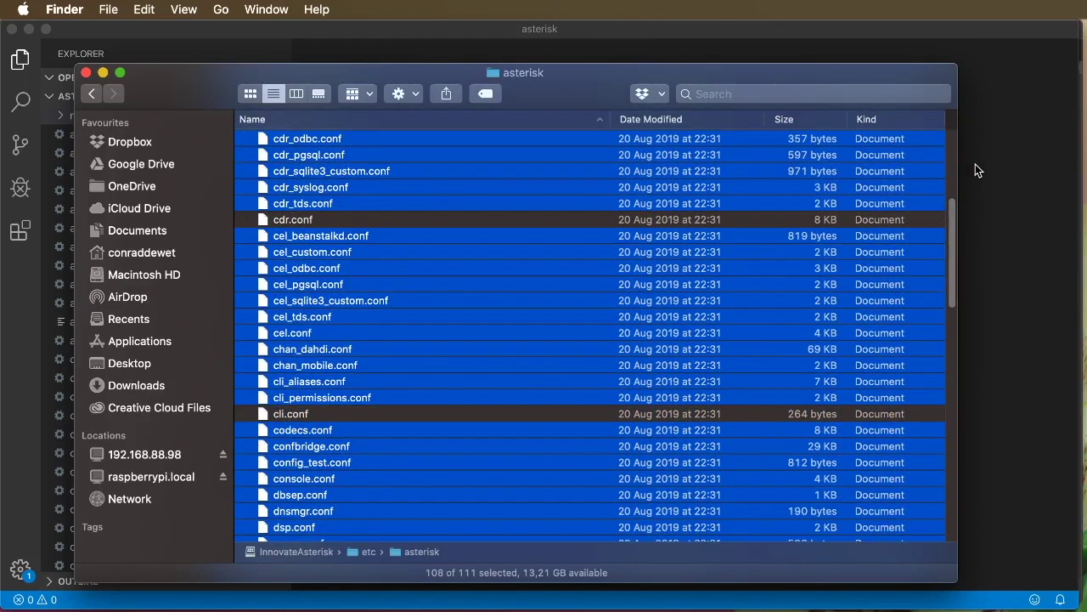
- Exclude codecs.conf, extconfig.conf and extensions.conf from the selection, keeping confbridge.conf selected
left_click_drag(953, 214, 947, 251)
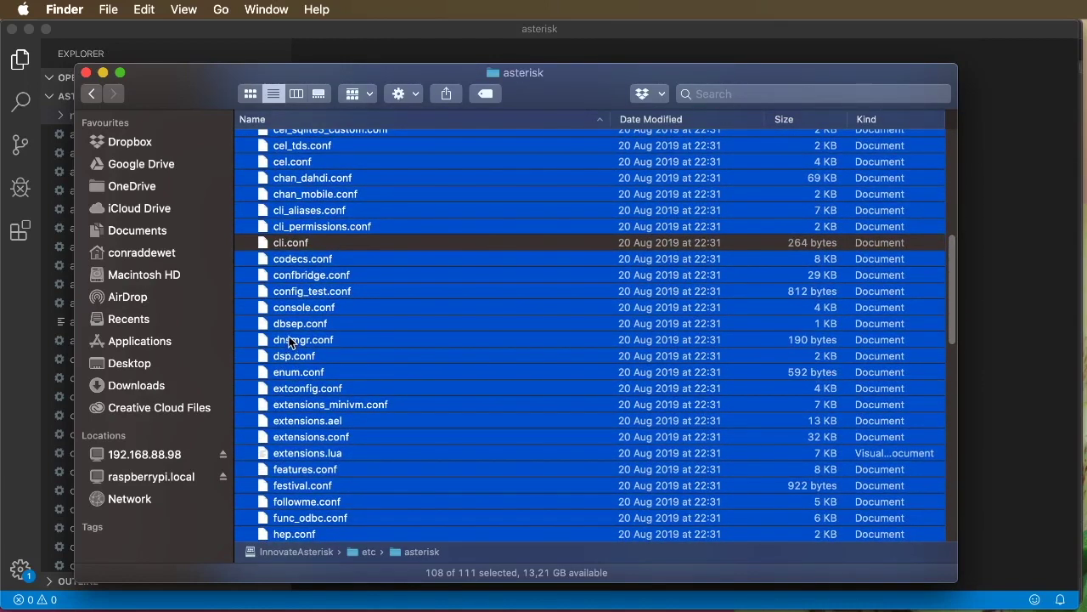
left_click(299, 257, "super")
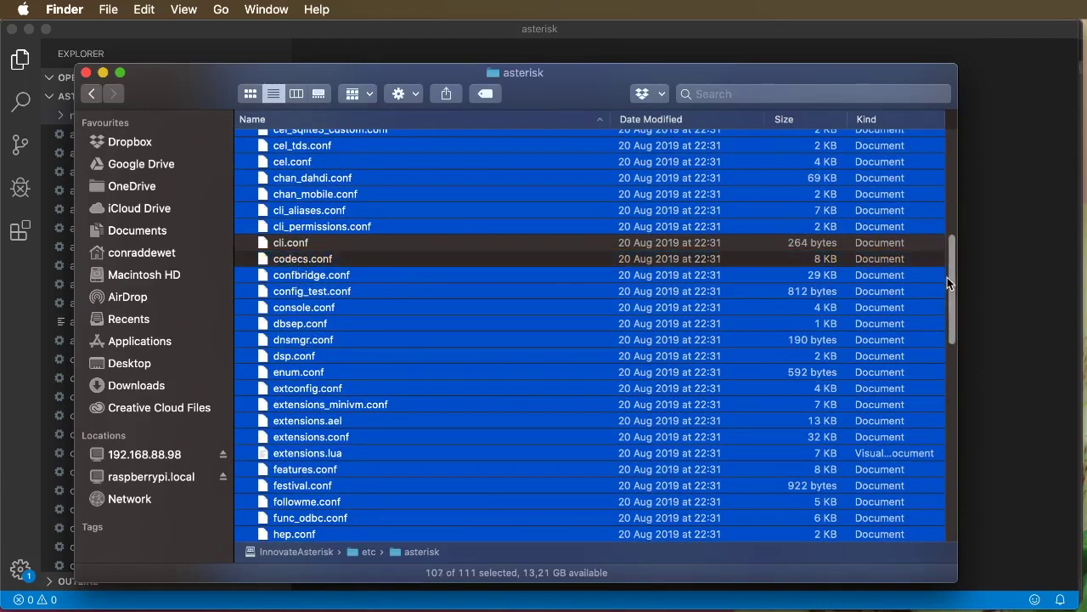
left_click(328, 276, "super")
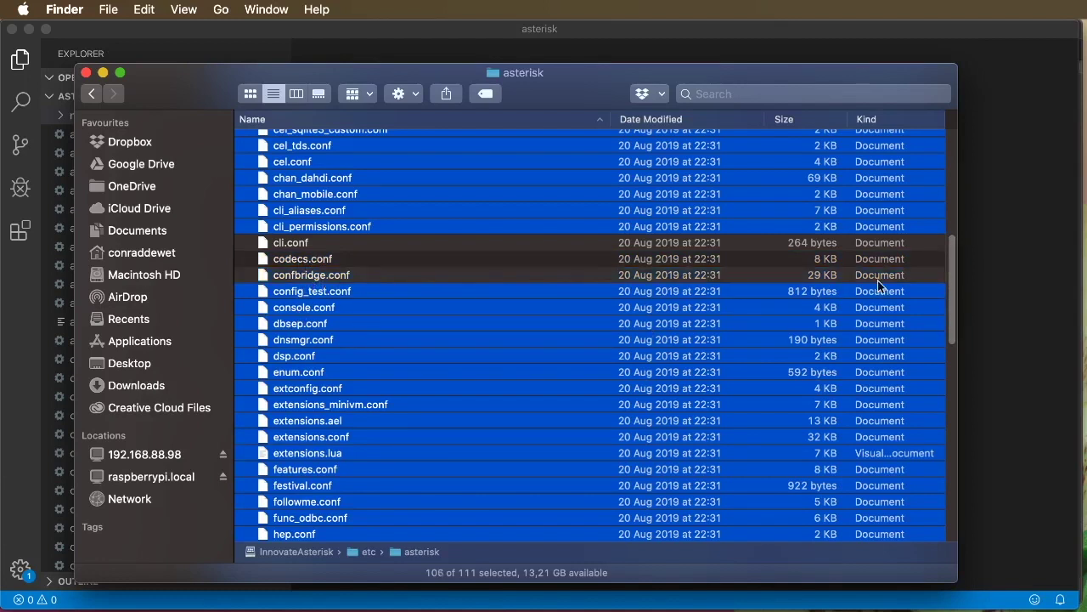
left_click(344, 277, "super")
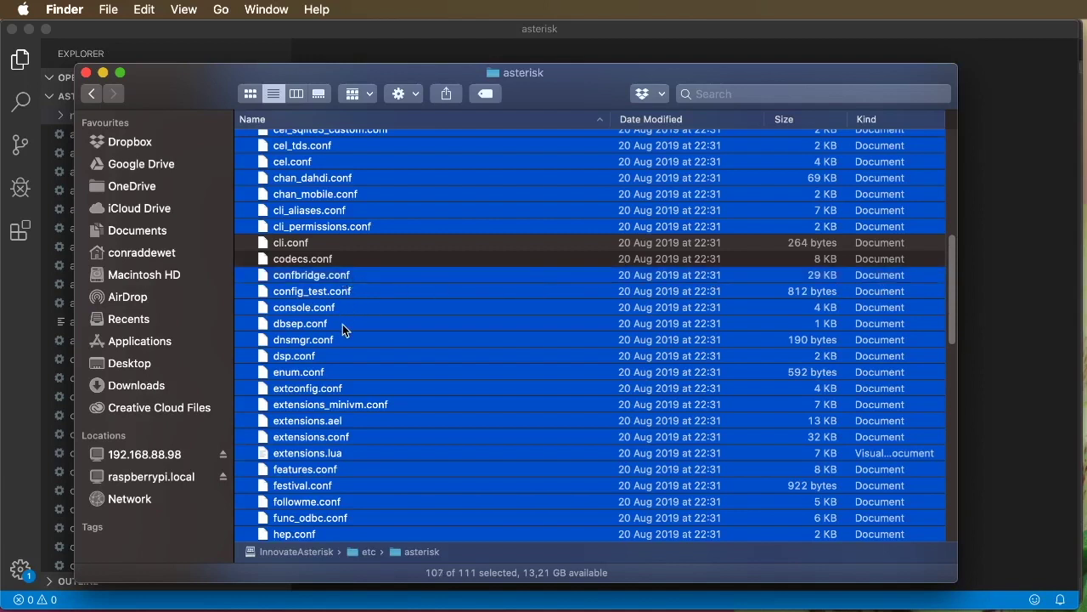
left_click(310, 388, "super")
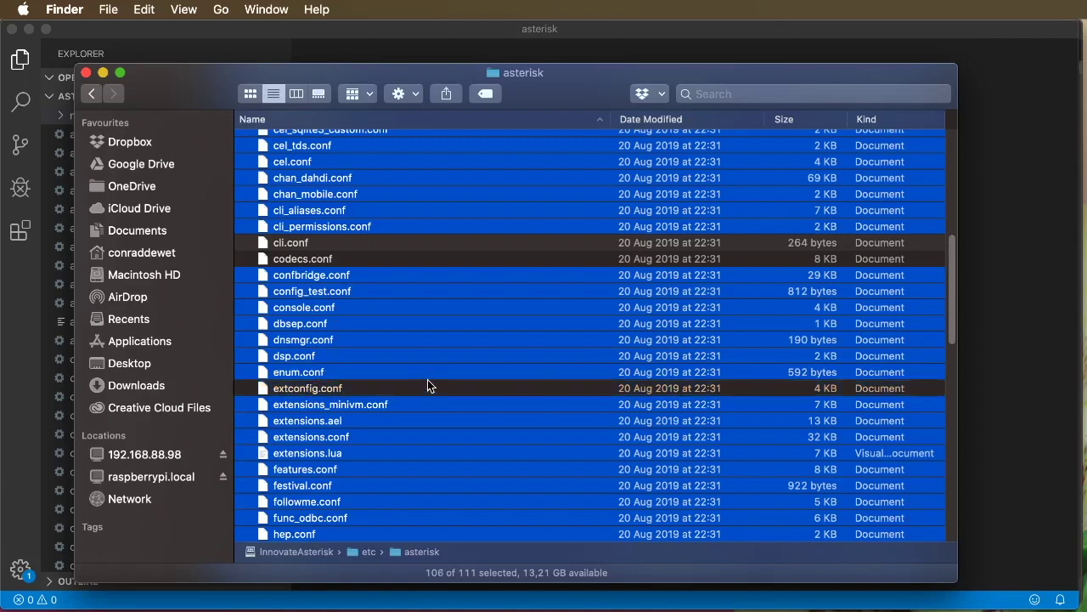
left_click(330, 436, "super")
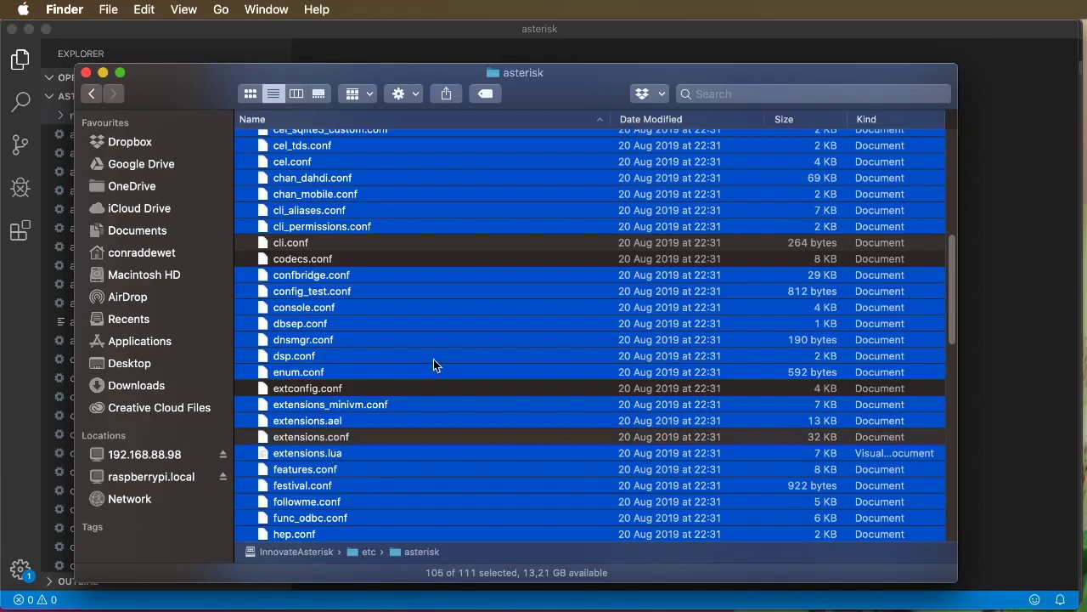
scroll(434, 359, "down", 5)
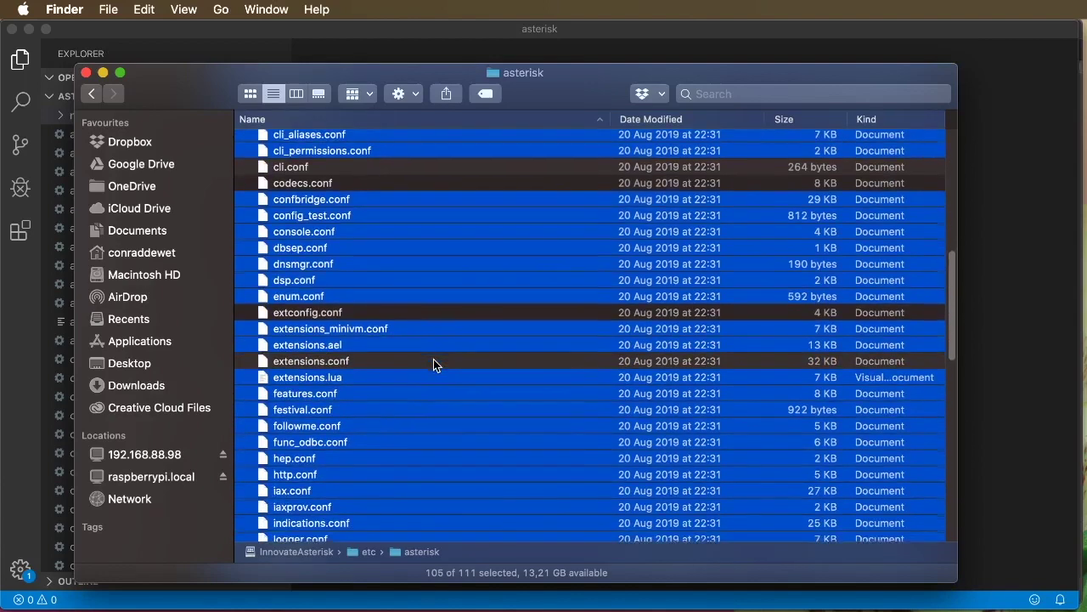
scroll(434, 364, "down", 4)
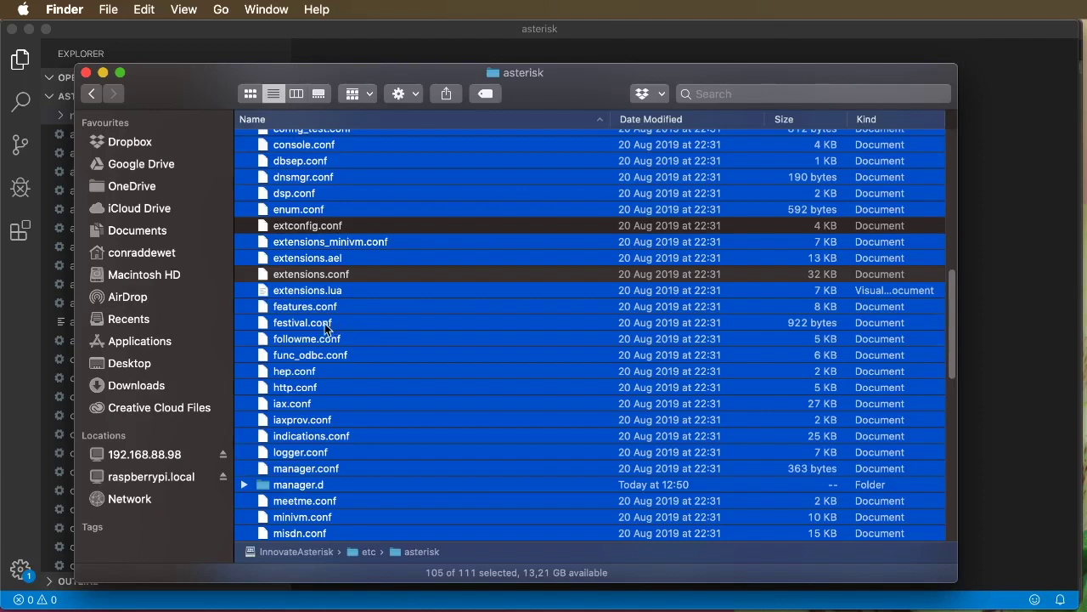
left_click(292, 389, "super")
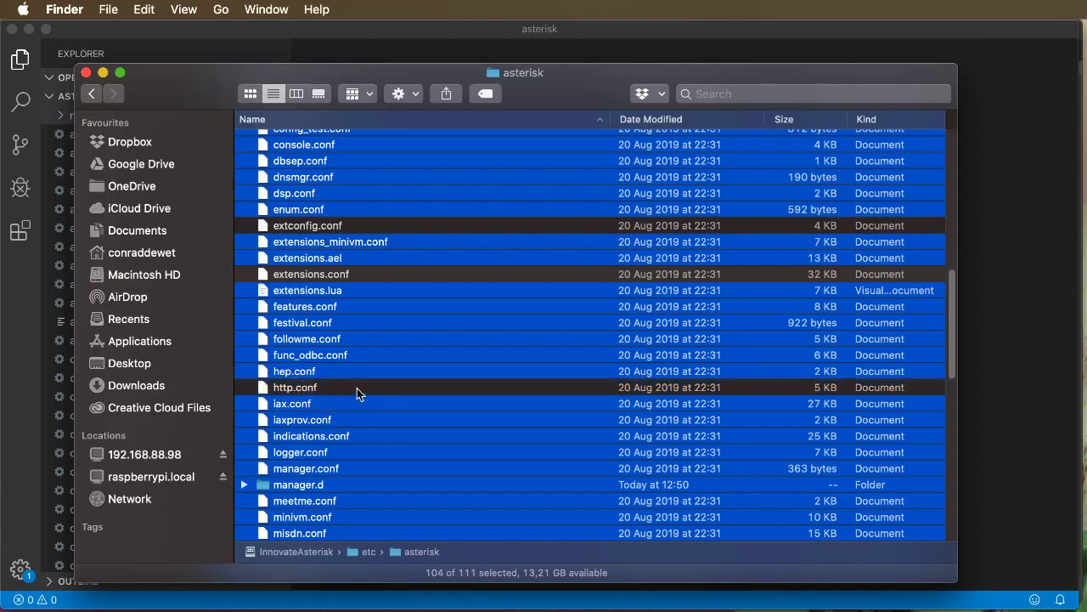
scroll(357, 389, "down", 4)
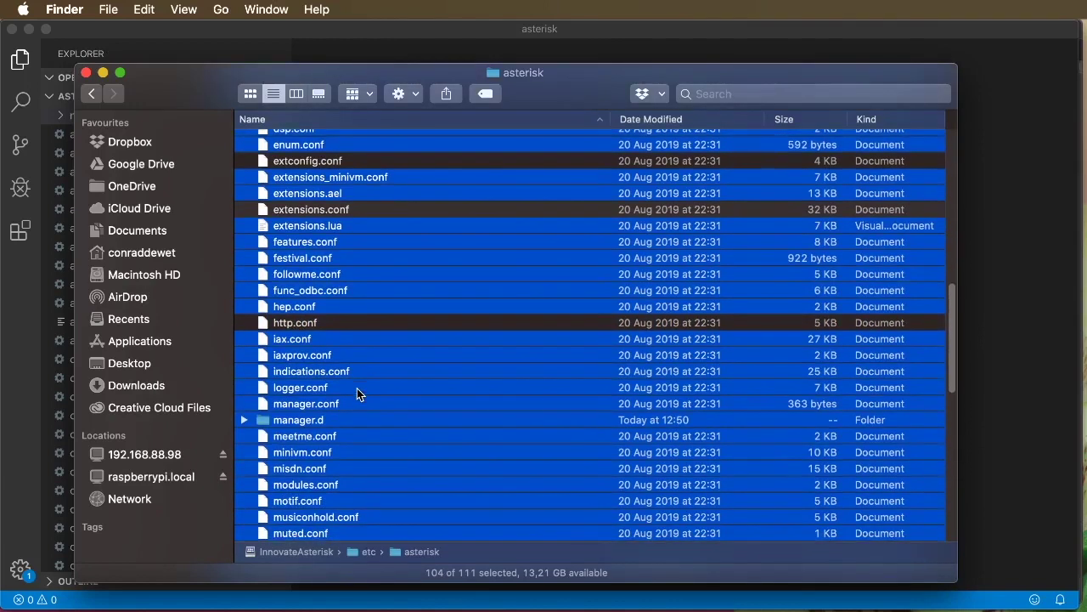
left_click(304, 328, "super")
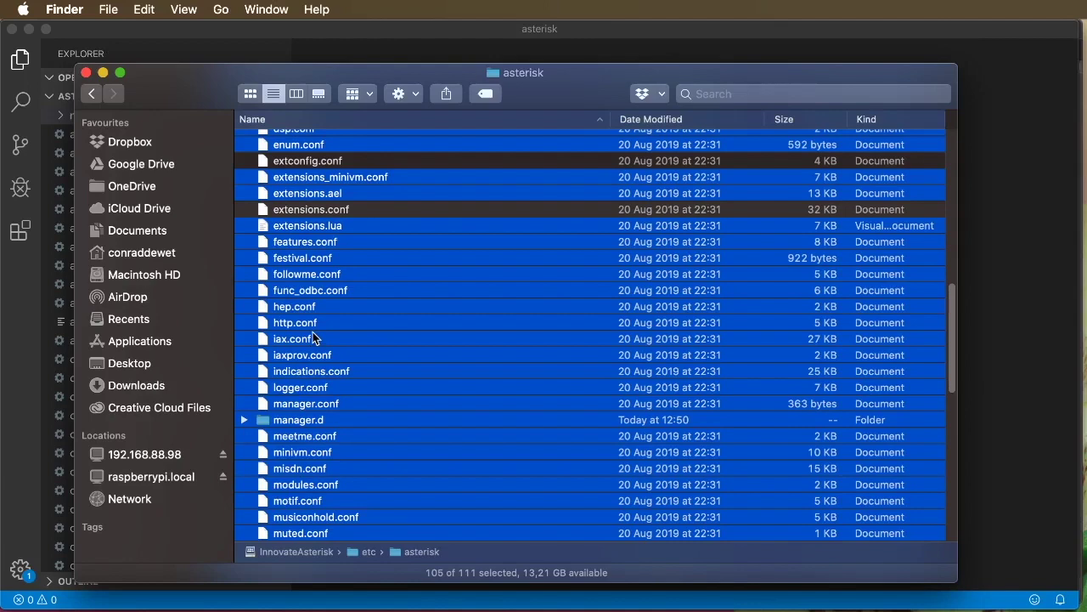
- Exclude modules.conf and musiconhold.conf from the selected files
scroll(313, 336, "down", 5)
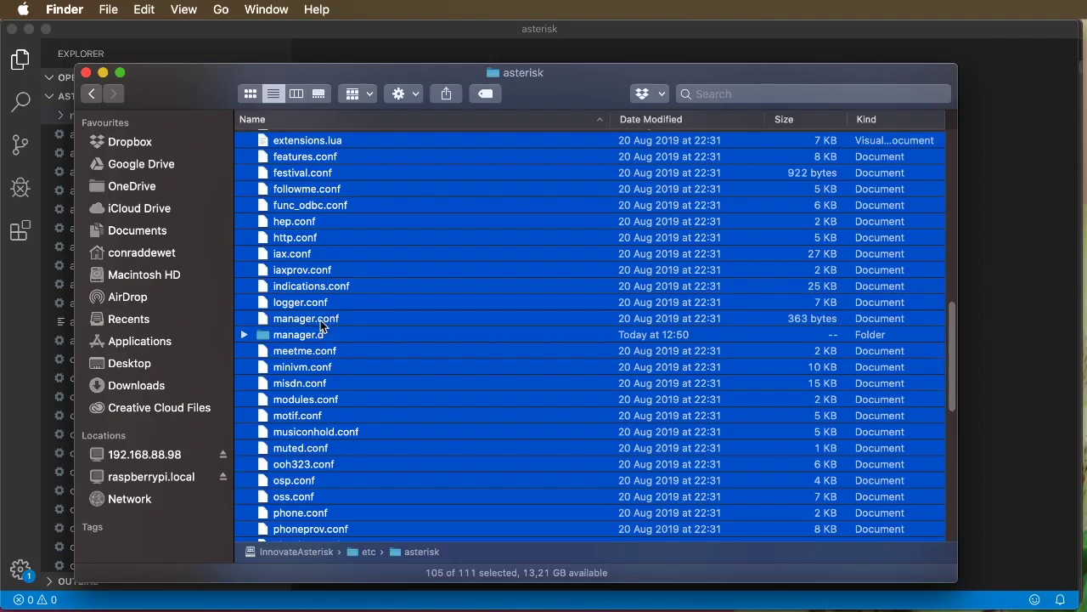
scroll(391, 367, "down", 1)
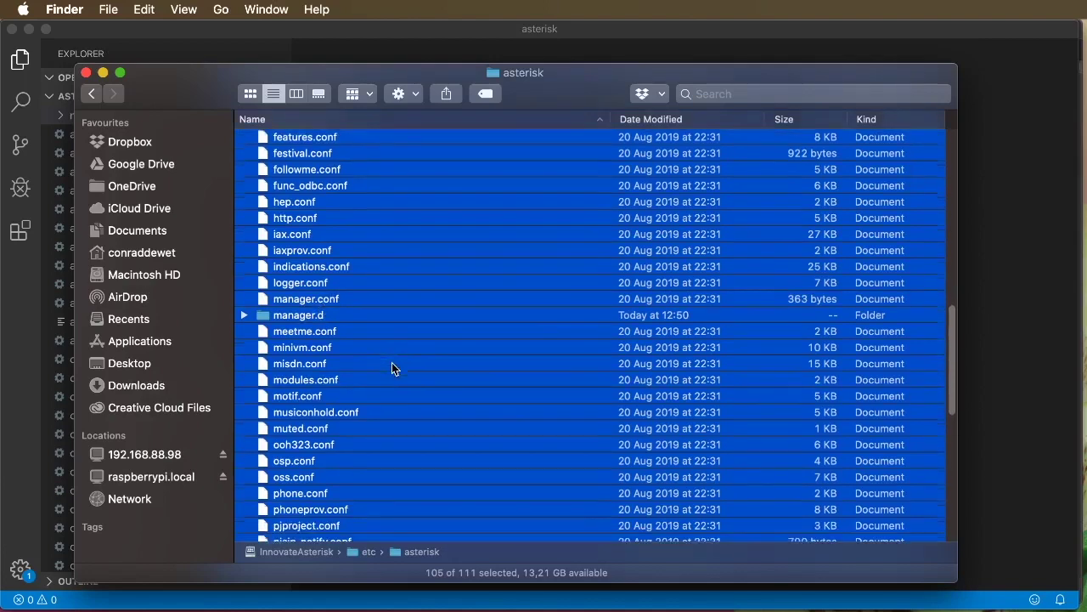
scroll(374, 358, "down", 5)
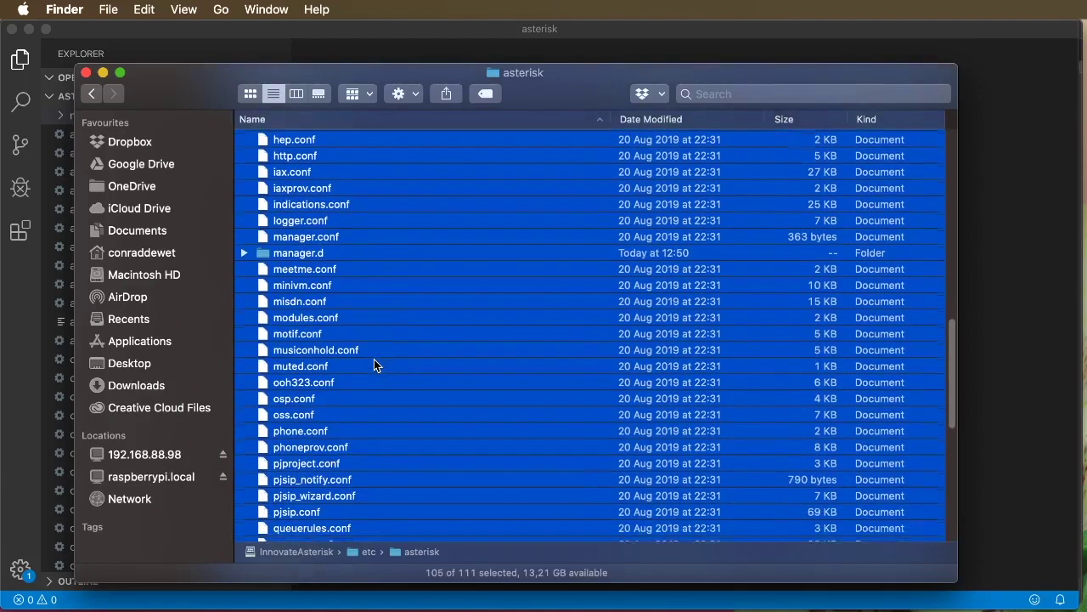
left_click(335, 301, "super")
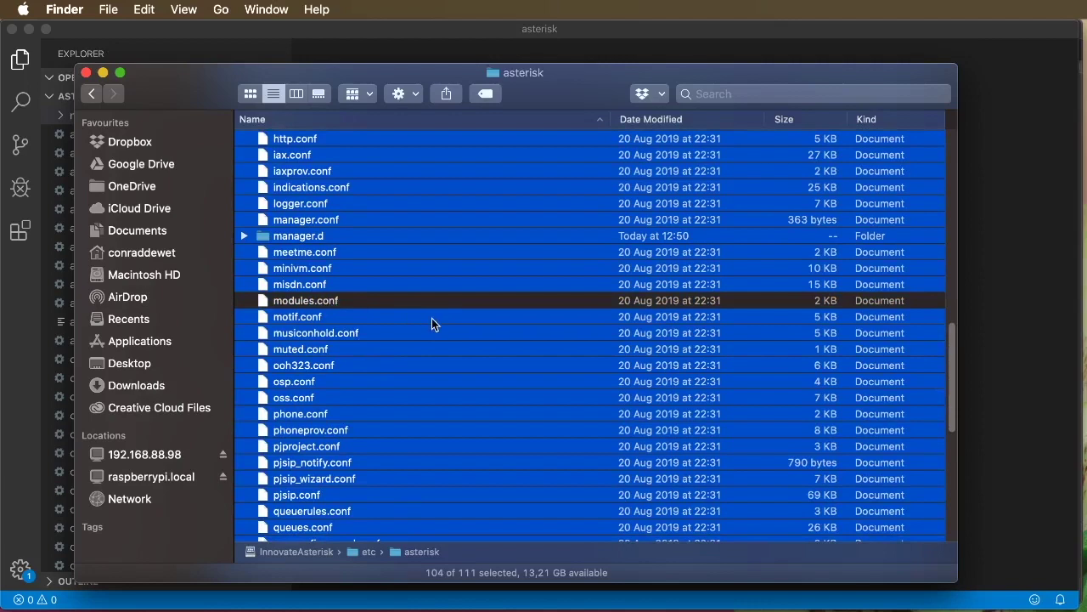
scroll(432, 319, "down", 3)
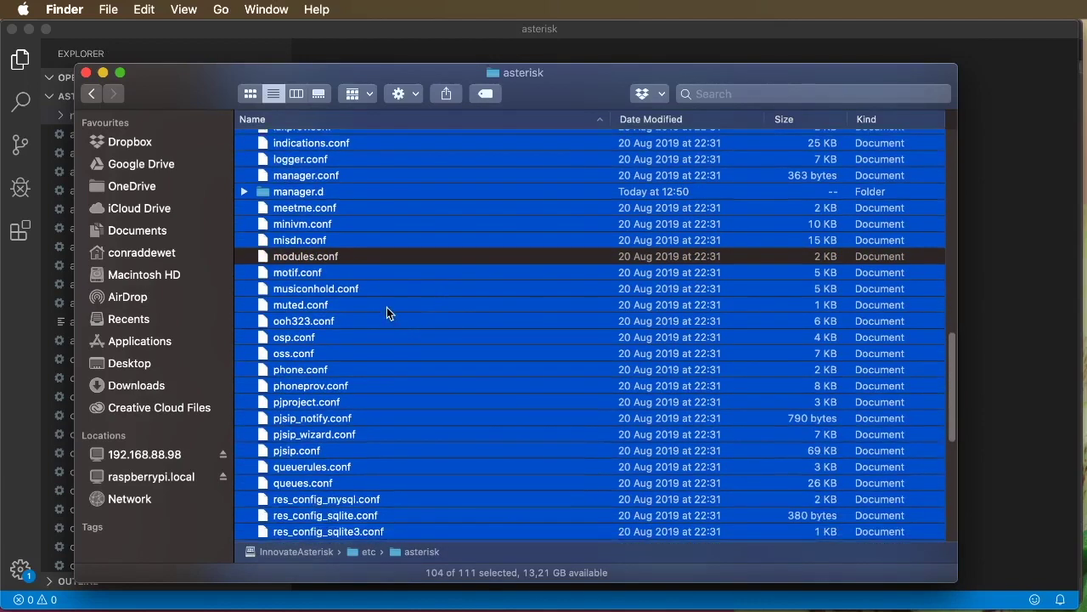
left_click(362, 293, "super")
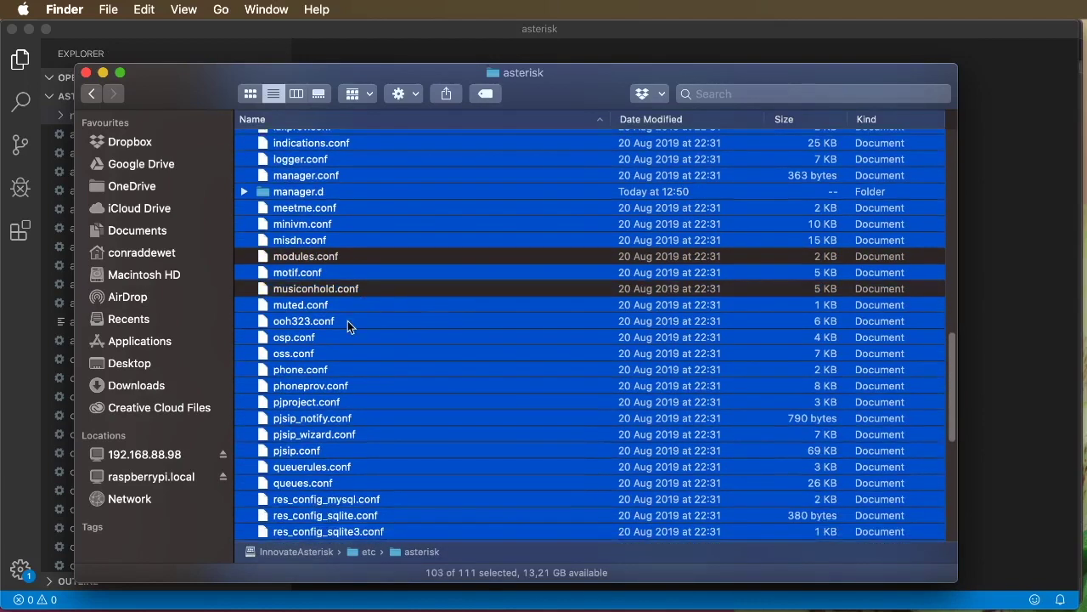
- Exclude sip.conf from the selected configuration files
scroll(353, 327, "down", 5)
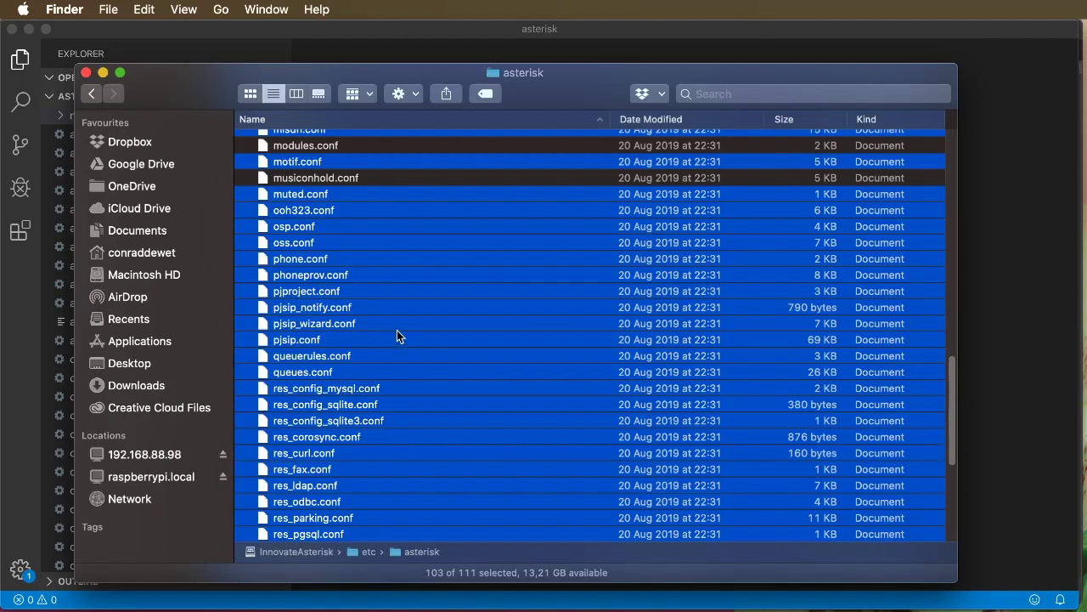
scroll(397, 332, "down", 3)
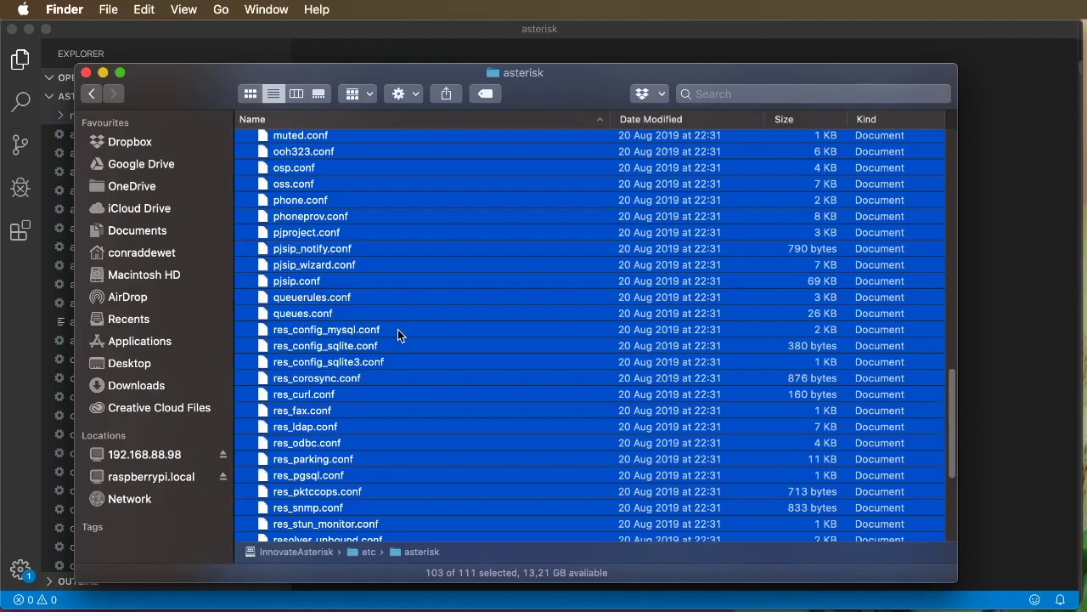
scroll(398, 329, "down", 5)
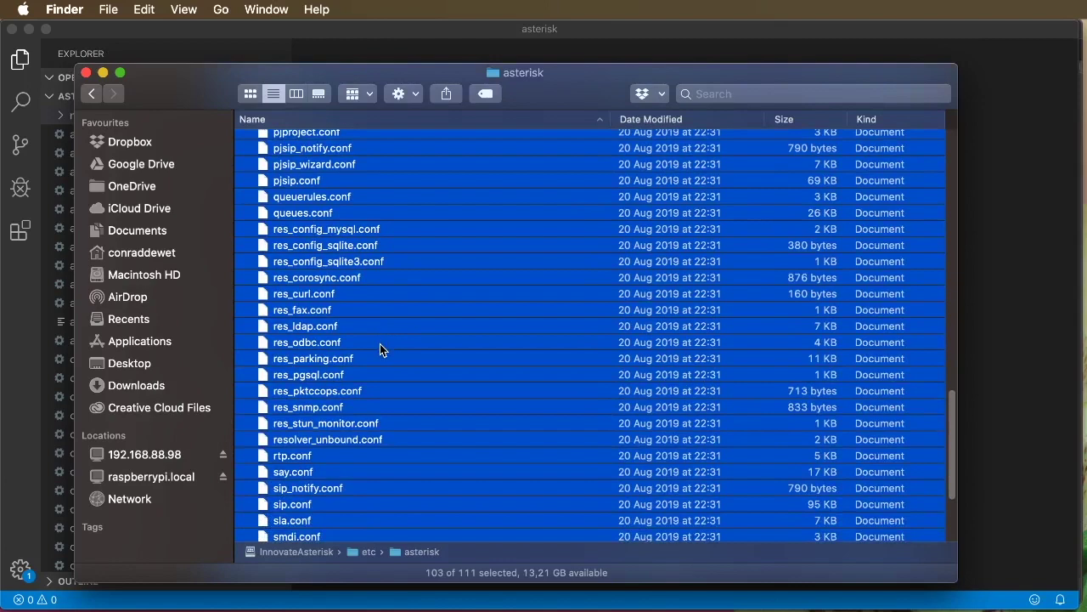
scroll(379, 348, "down", 5)
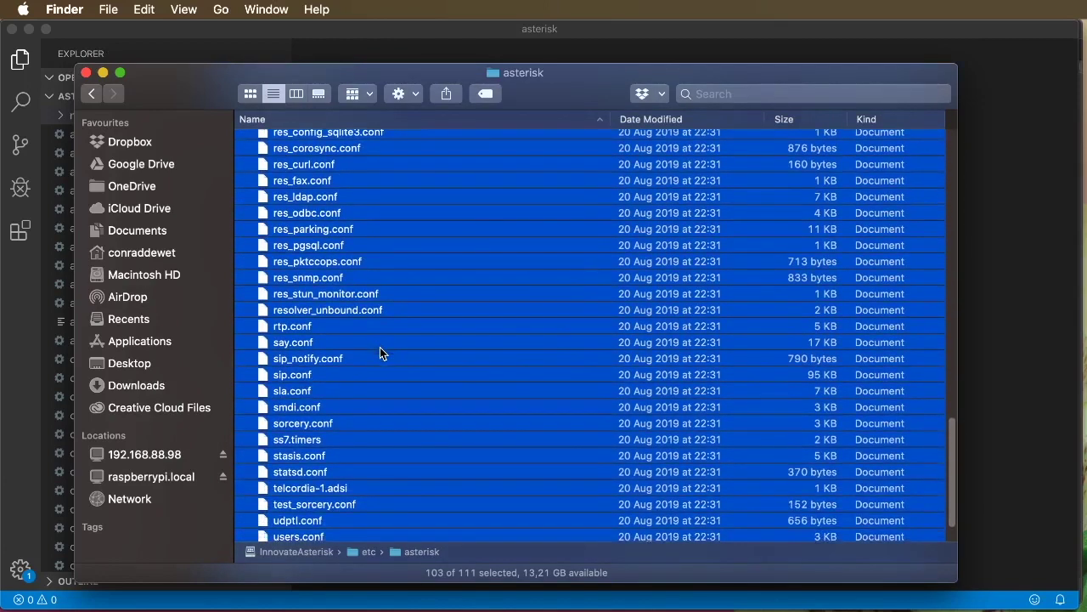
left_click(315, 376, "super")
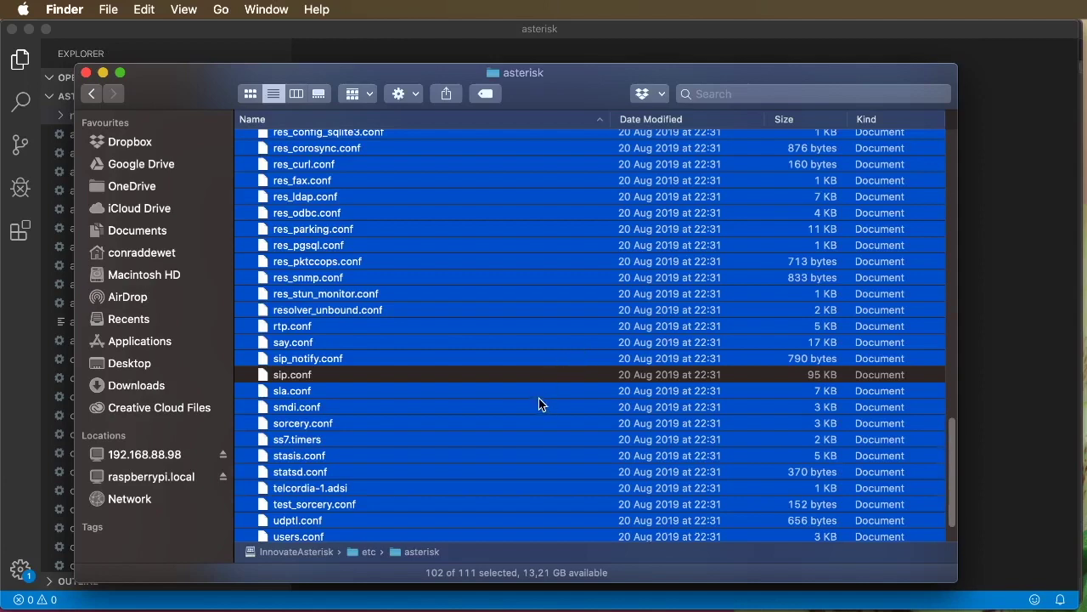
scroll(538, 398, "down", 3)
scroll(539, 397, "up", 4)
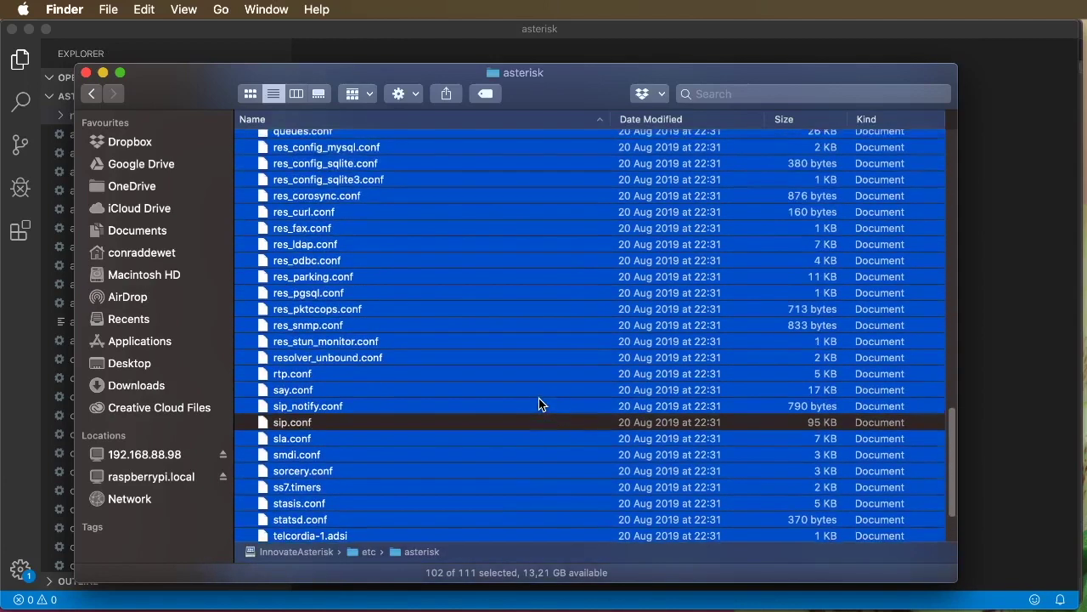
scroll(538, 404, "down", 2)
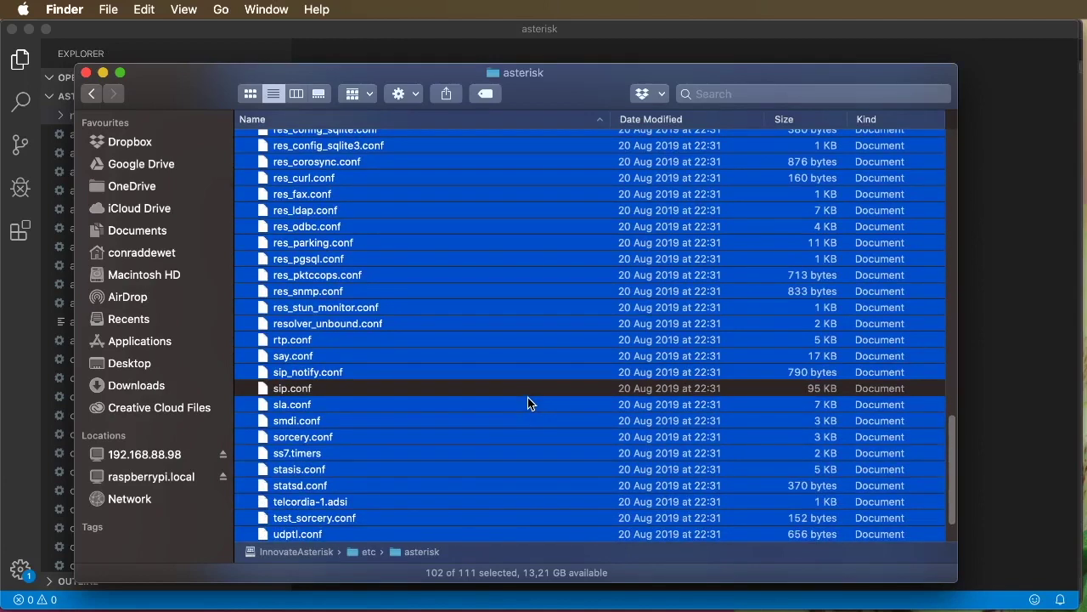
scroll(527, 404, "down", 3)
scroll(527, 404, "up", 1)
scroll(527, 397, "up", 1)
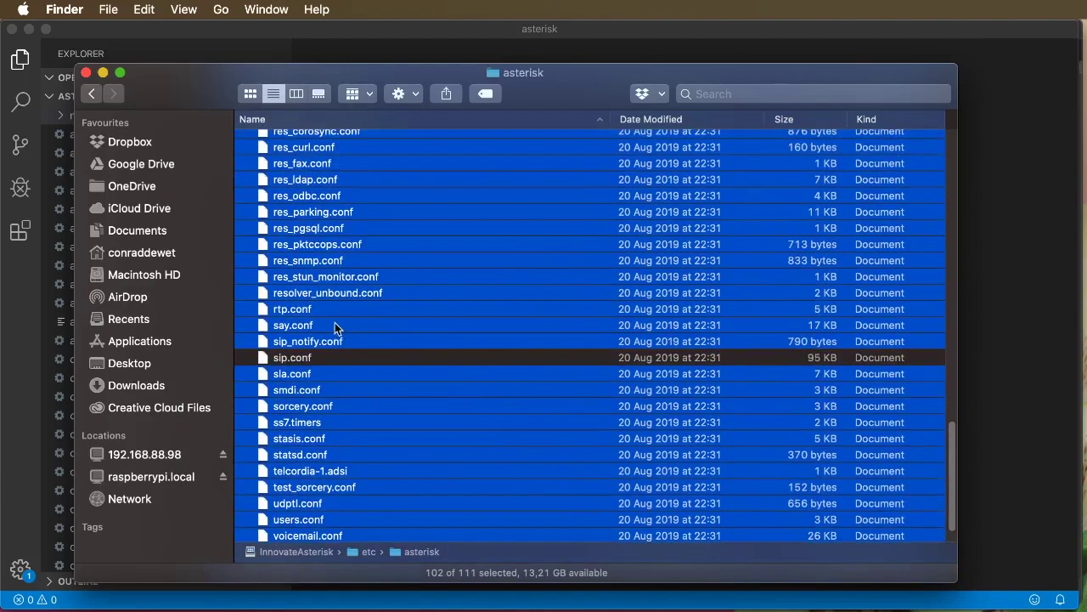
- Exclude rtp.conf and sip_notify.conf from the selected configuration files
left_click(306, 311, "super")
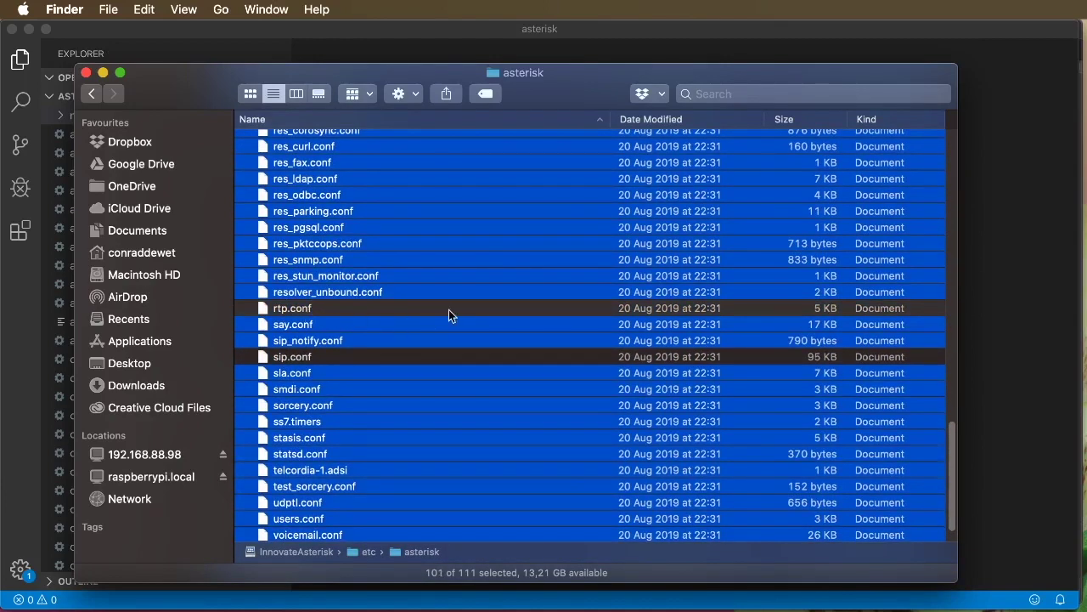
scroll(450, 312, "down", 2)
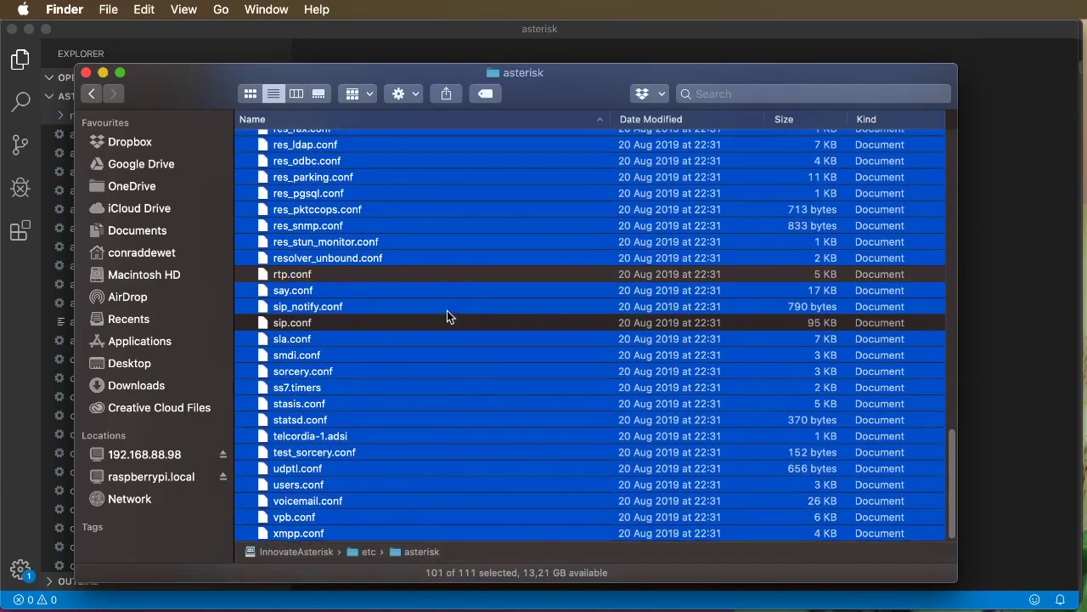
left_click(330, 311, "super")
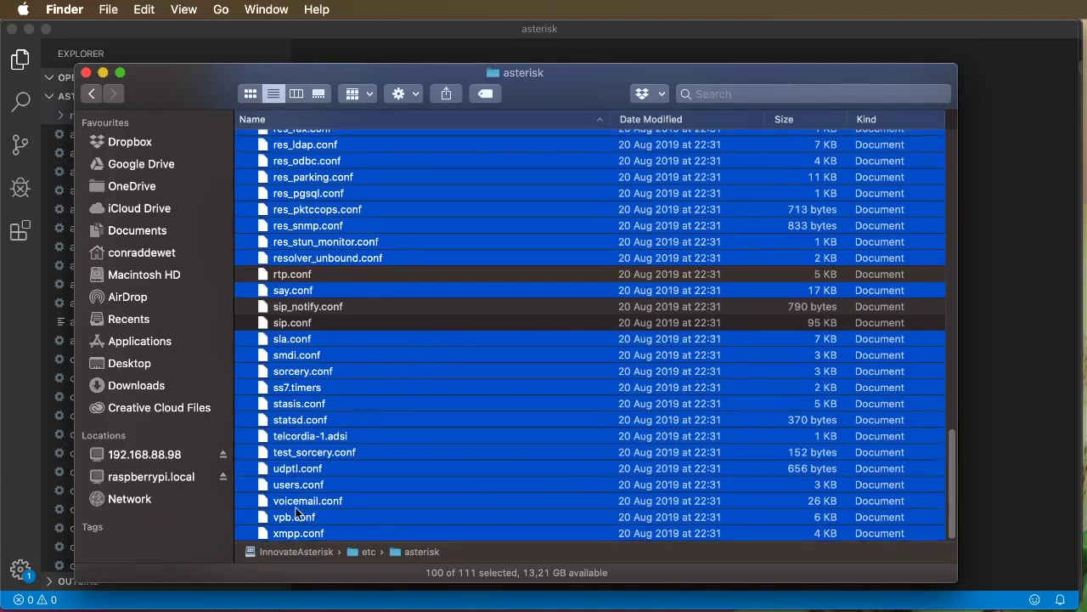
- Exclude udptl.conf, users.conf and voicemail.conf from the selection, and permanently delete all the files still selected
left_click(296, 469, "super")
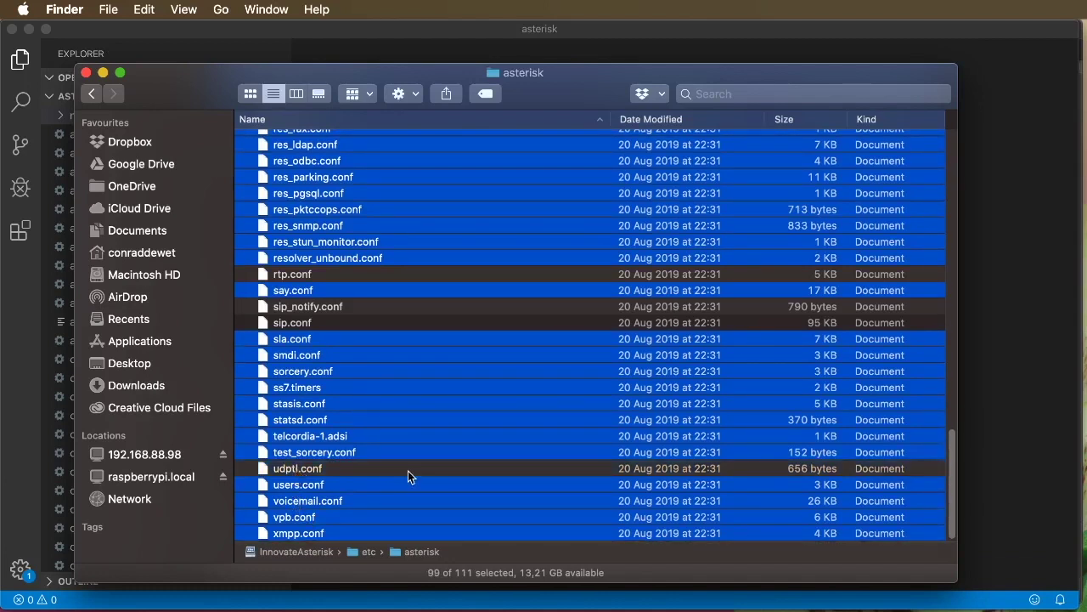
left_click(301, 486, "super")
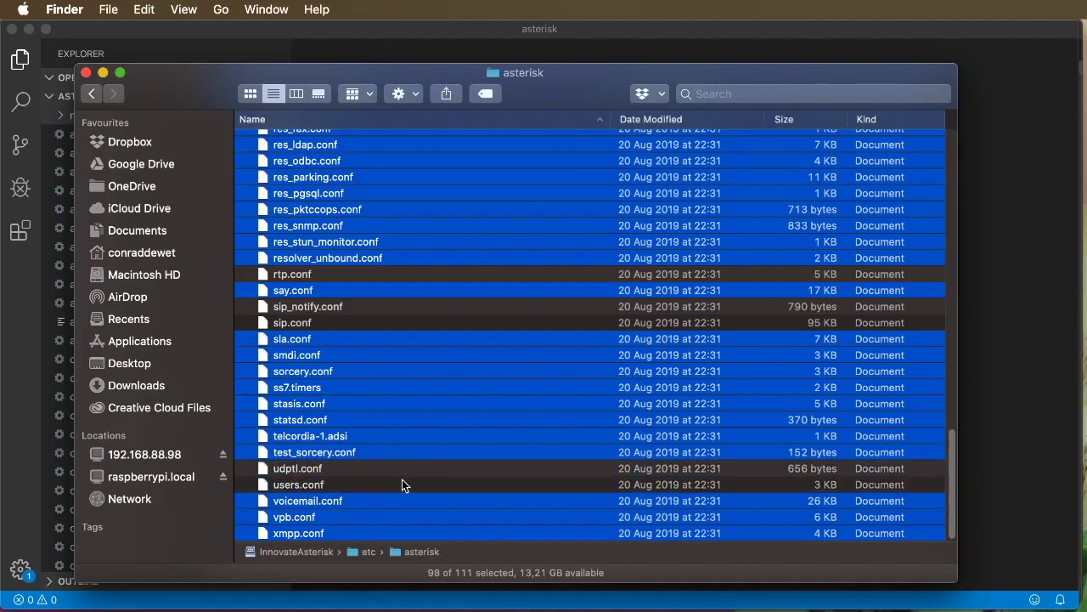
left_click(319, 502, "super")
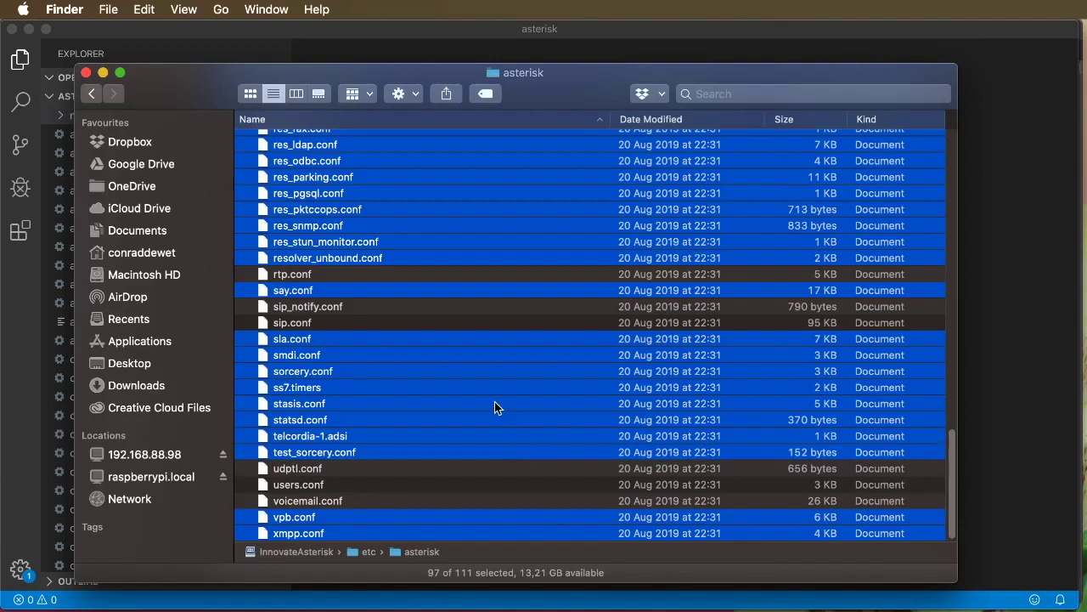
key("super+alt+BackSpace")
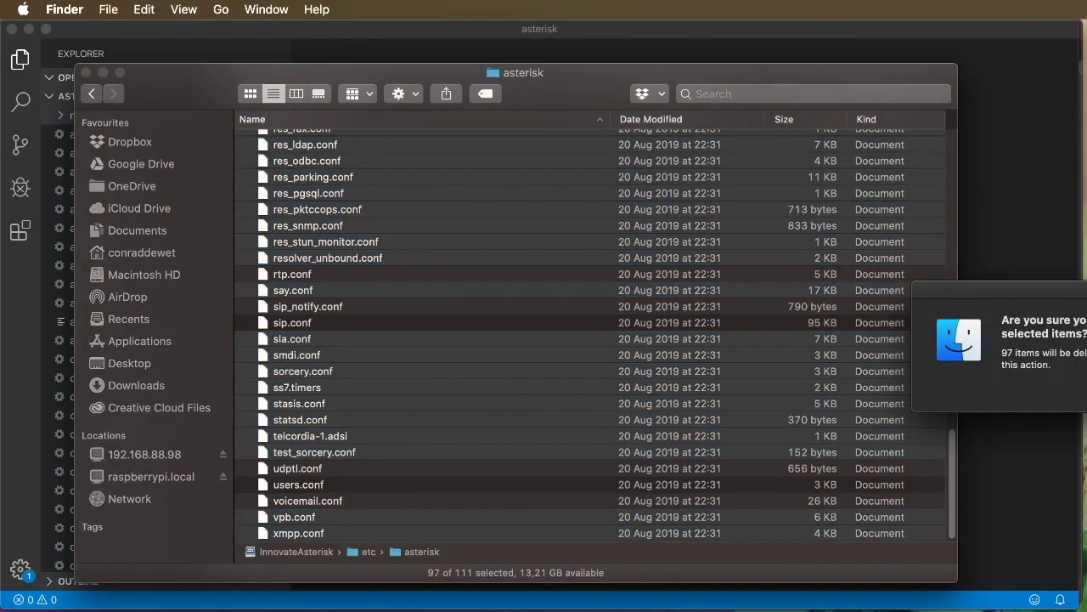
left_click(823, 387)
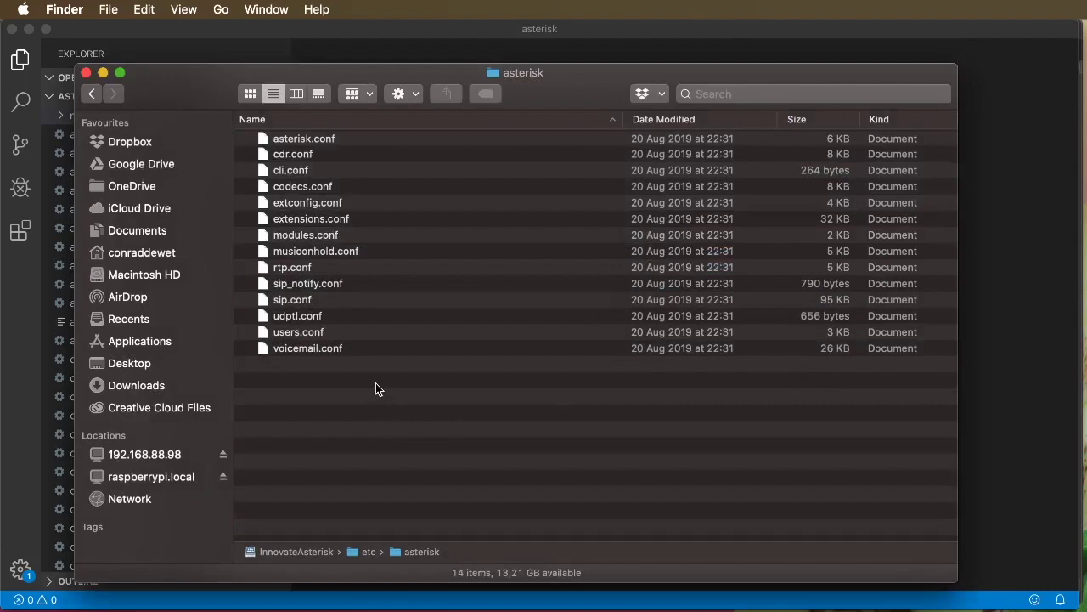
left_click_drag(375, 382, 317, 150)
left_click(324, 142)
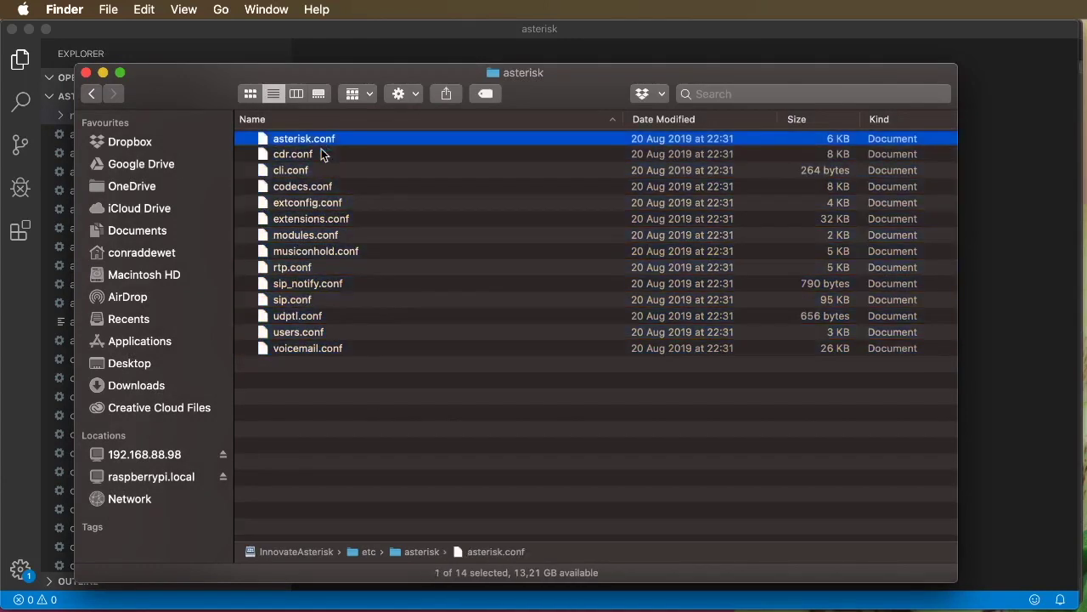
left_click(323, 382)
left_click_drag(443, 411, 366, 131)
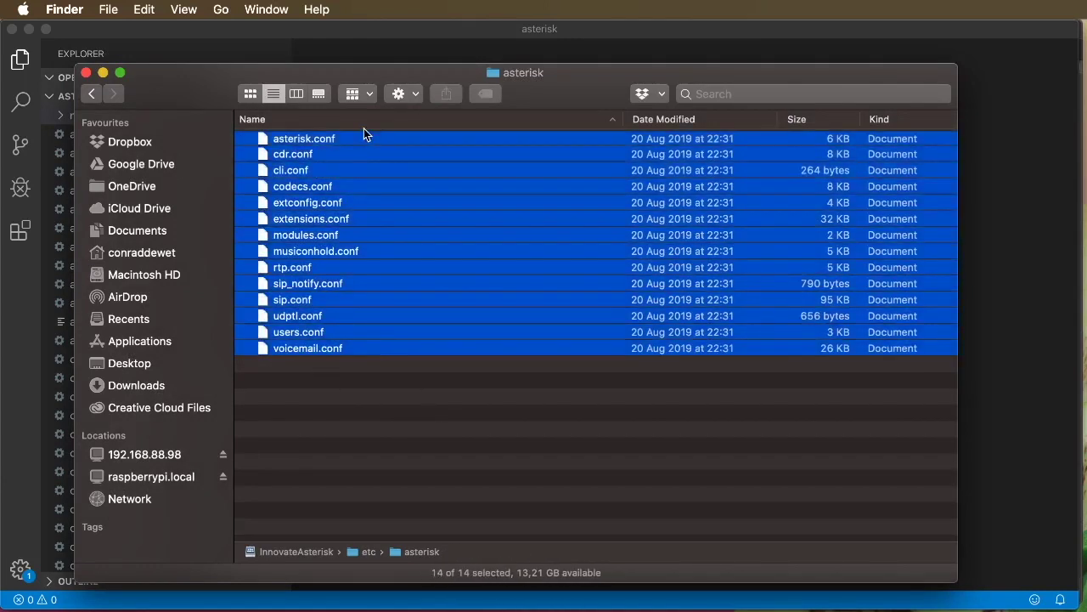
left_click(437, 418)
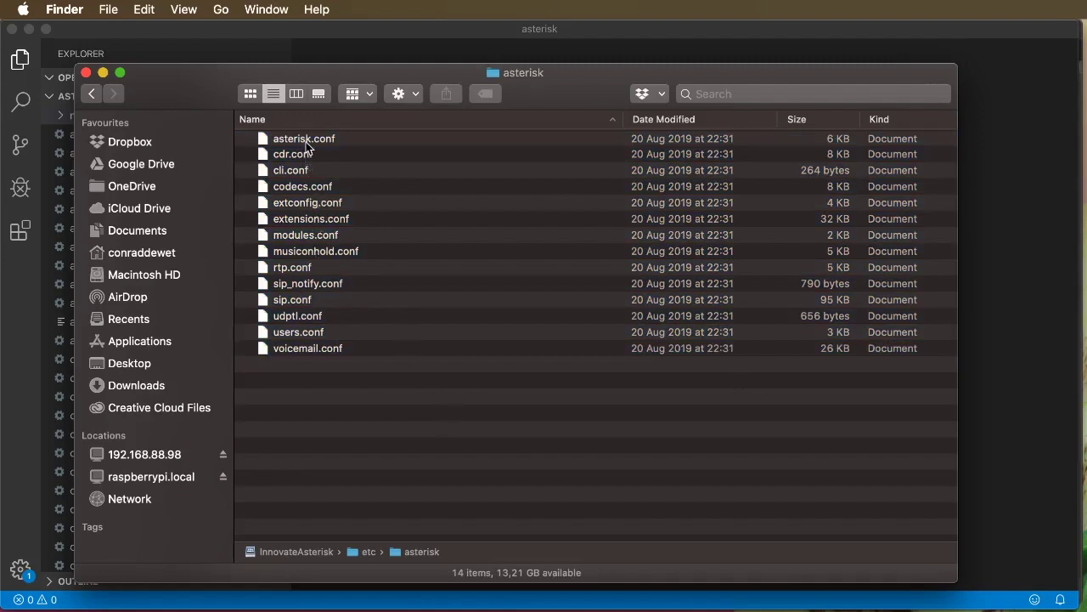
- Switch to Visual Studio Code and refresh the asterisk folder's file list
left_click(297, 34)
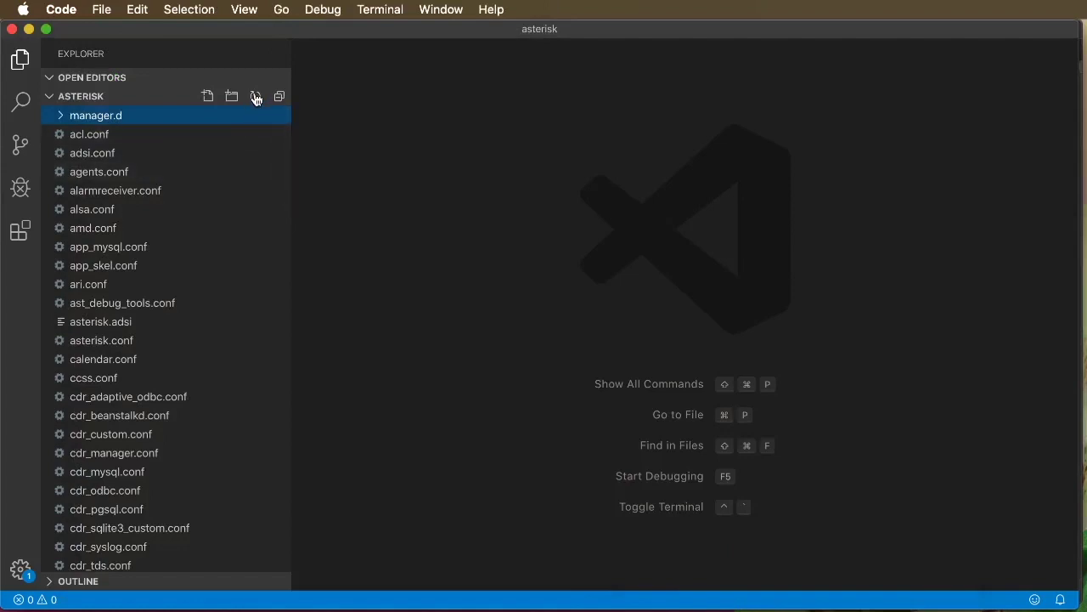
left_click(256, 98)
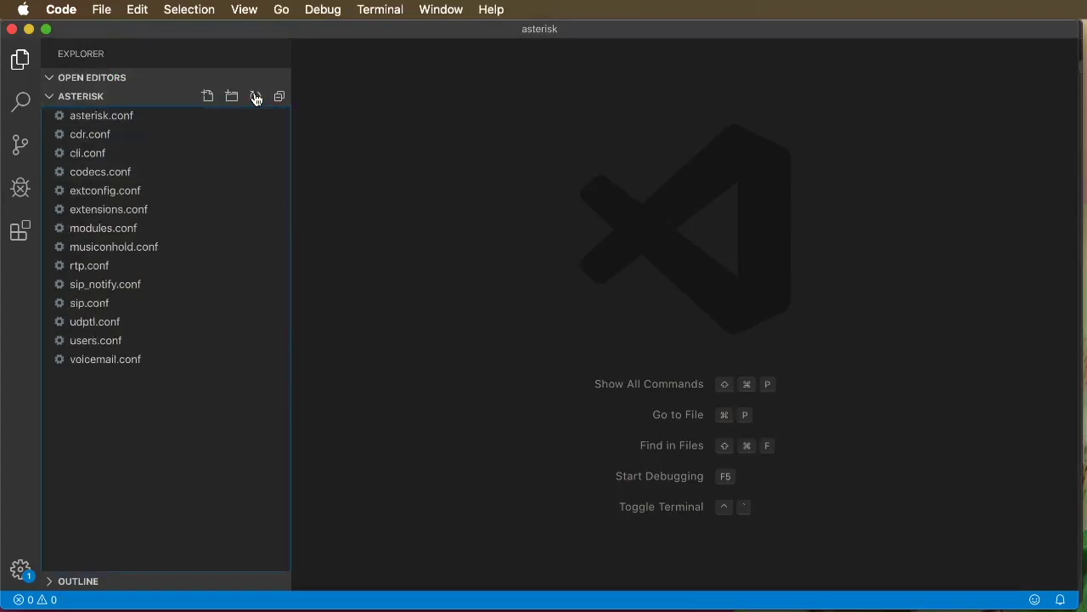
- Open asterisk.conf and review its directories, options and commented file permission settings from start to end
left_click(120, 119)
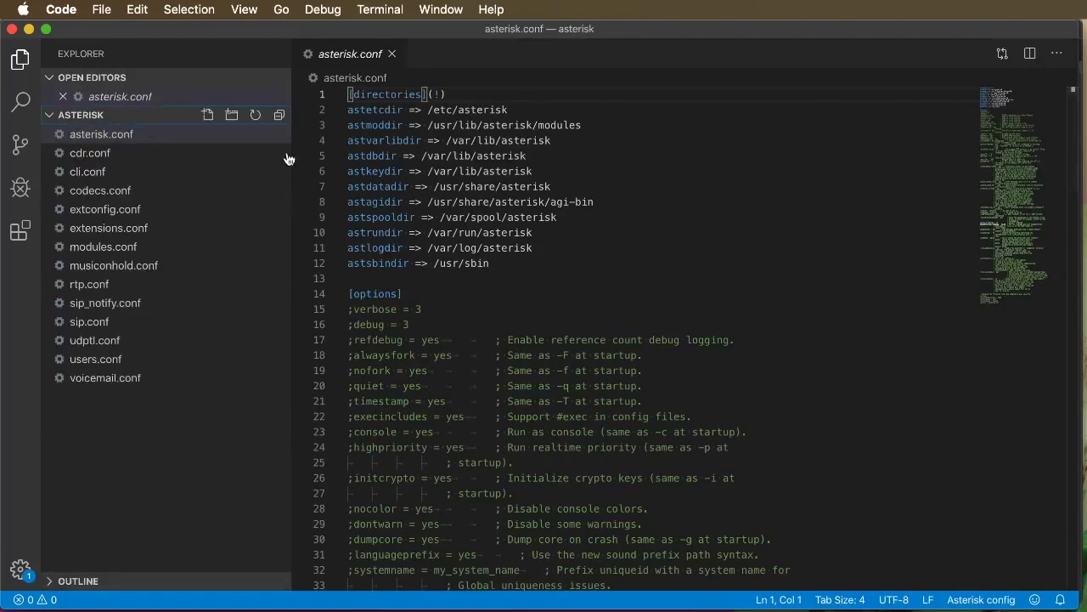
left_click(505, 202)
scroll(518, 237, "down", 15)
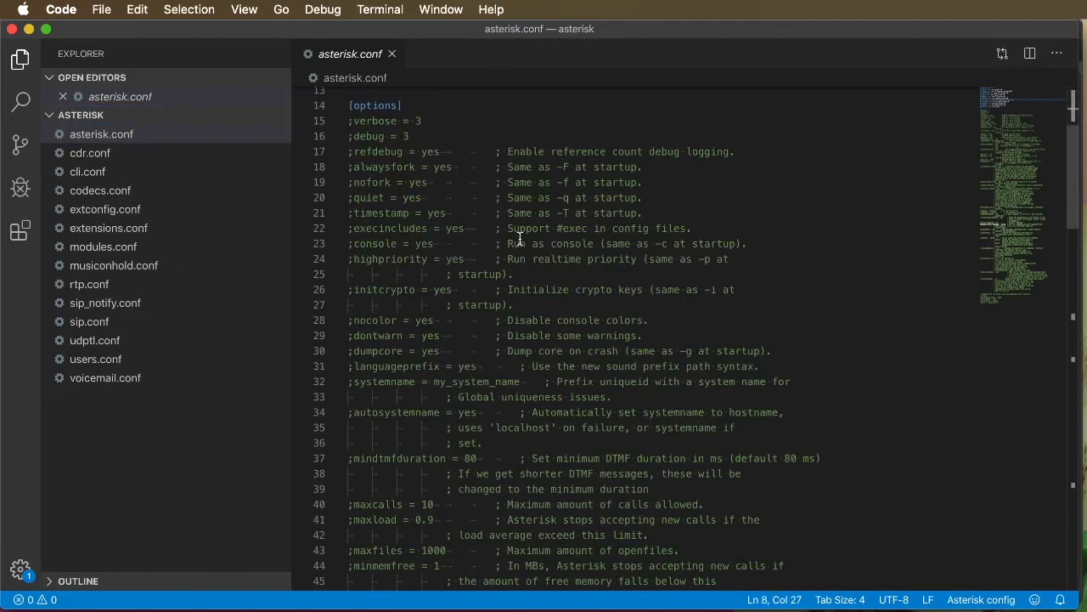
left_click_drag(1073, 280, 1014, 454)
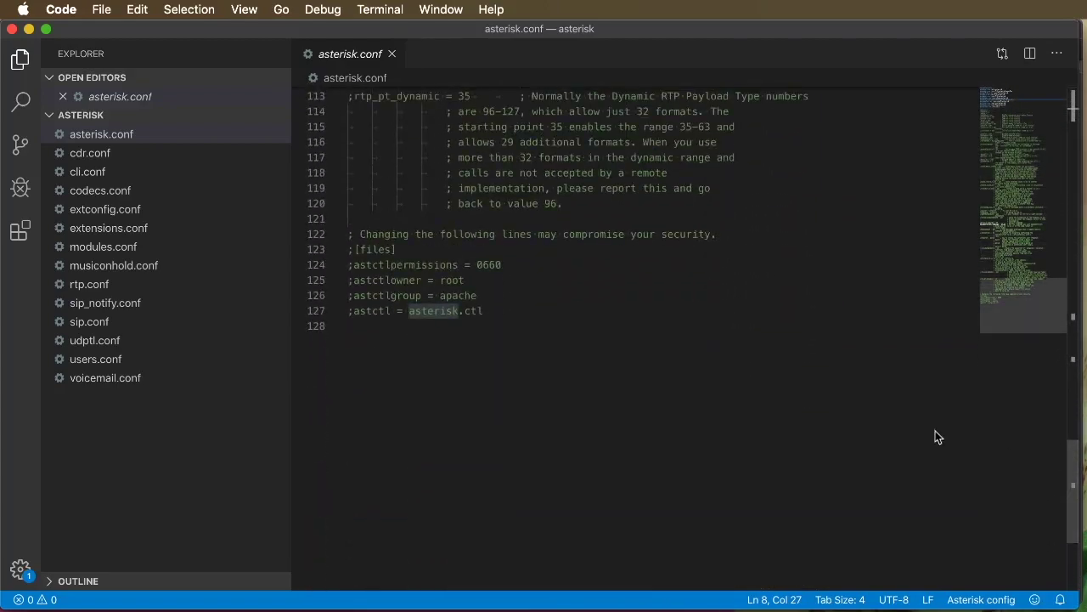
left_click_drag(356, 268, 344, 263)
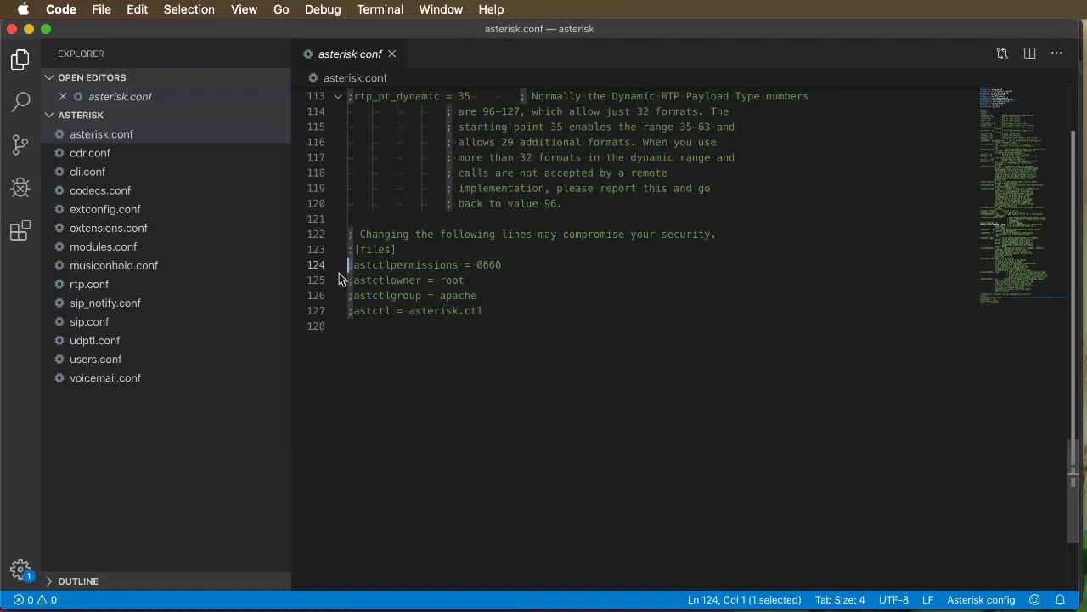
left_click(533, 281)
scroll(659, 363, "up", 20)
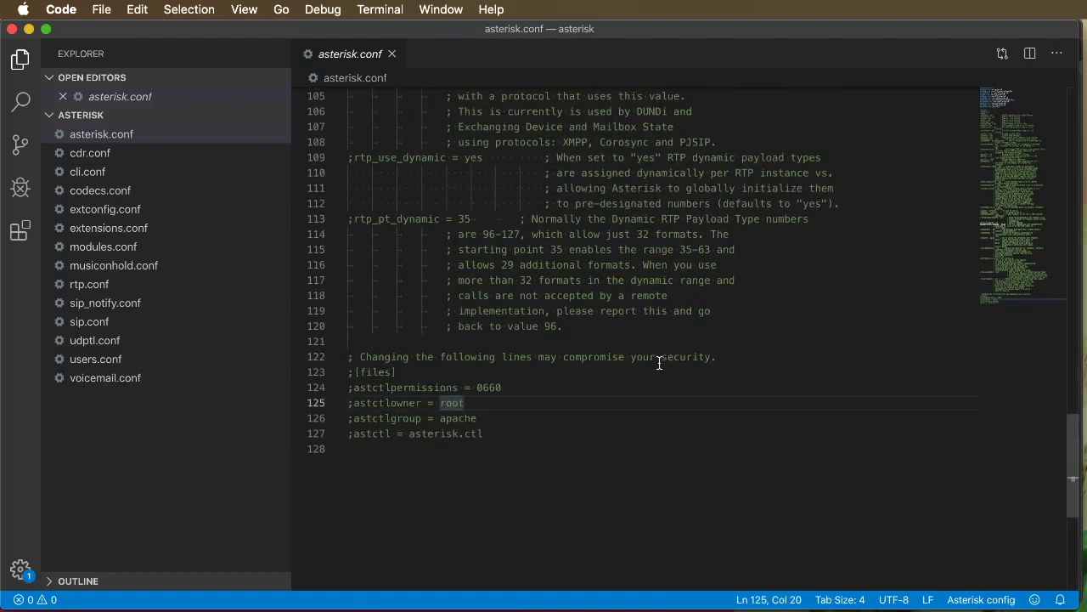
scroll(660, 363, "up", 9)
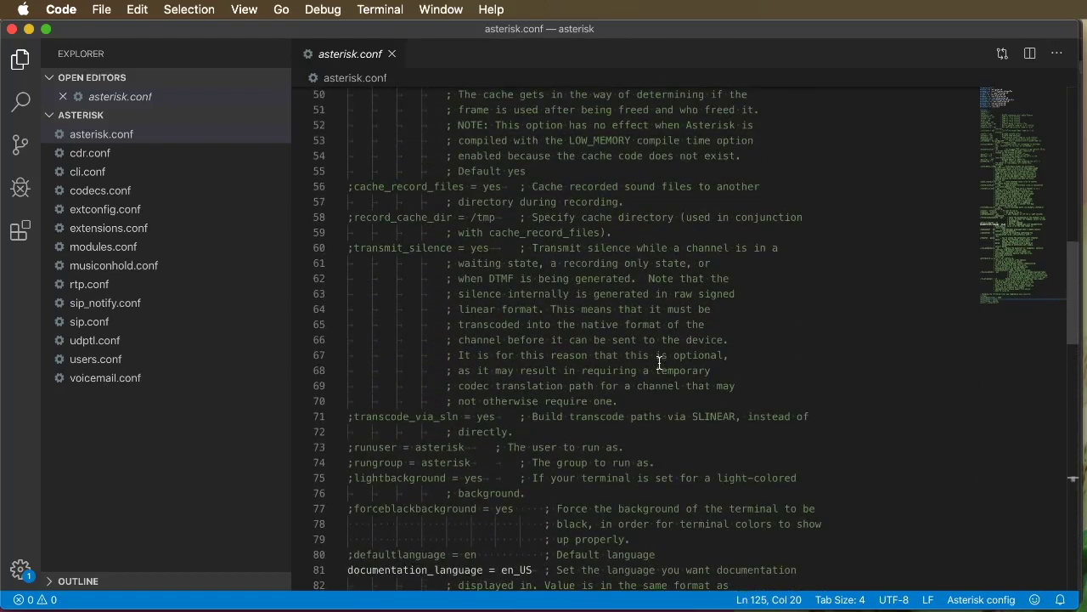
scroll(698, 378, "up", 8)
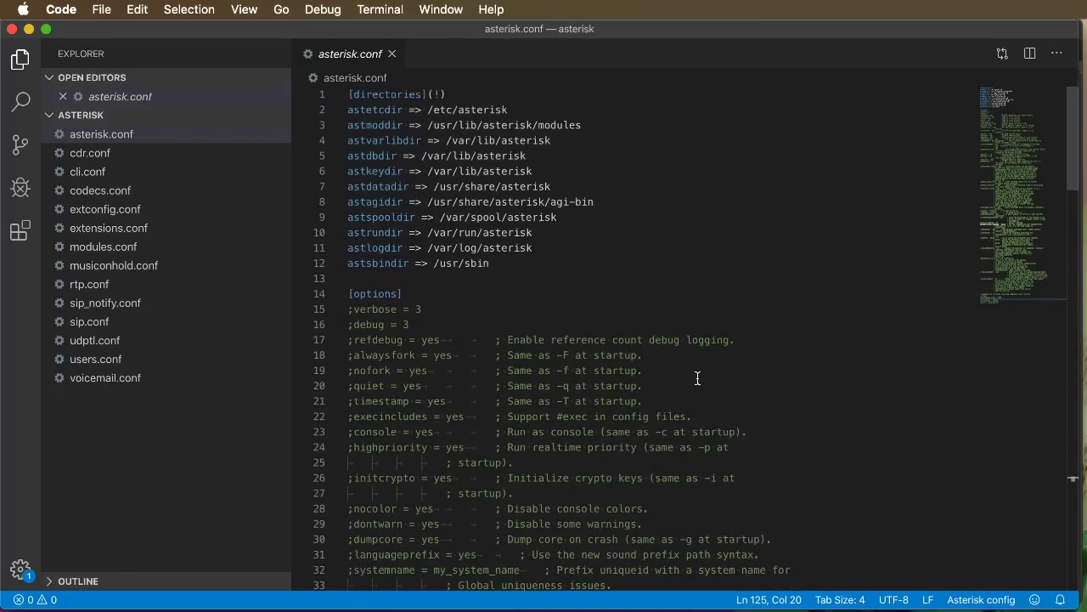
- Open cdr.conf, uncomment the enable line under [general] and set it to enable=no
double_click(91, 154)
left_click(355, 212)
key("BackSpace")
left_click(394, 213)
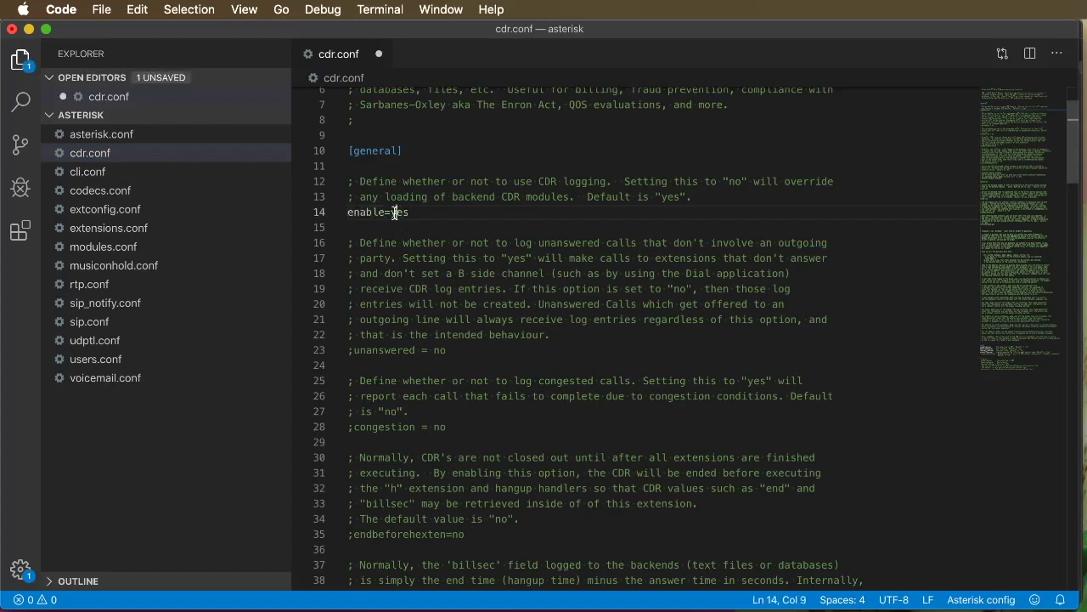
double_click(394, 212)
type("no")
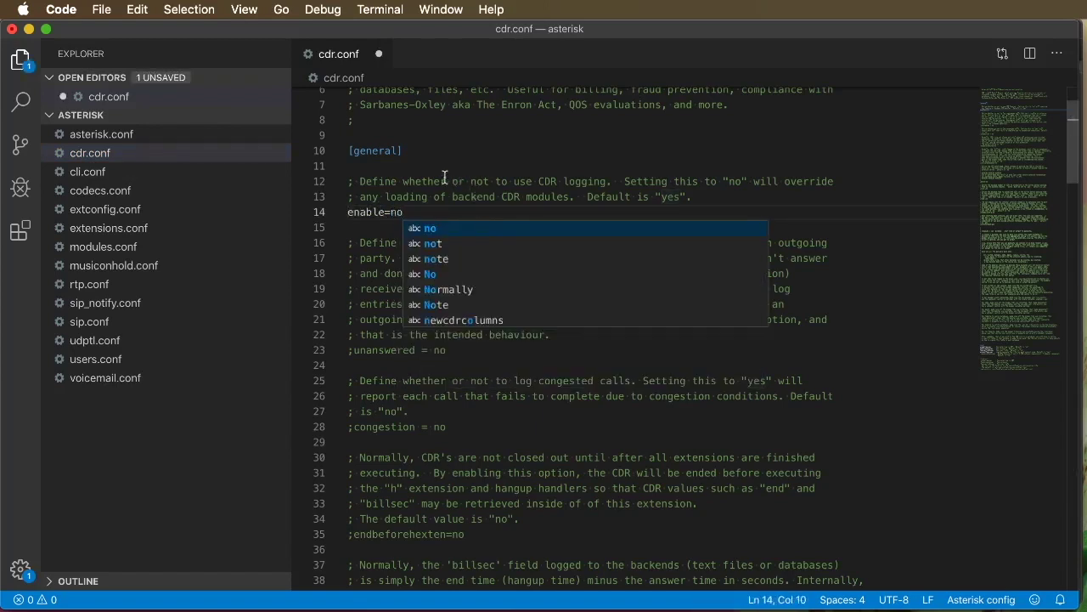
left_click(391, 166)
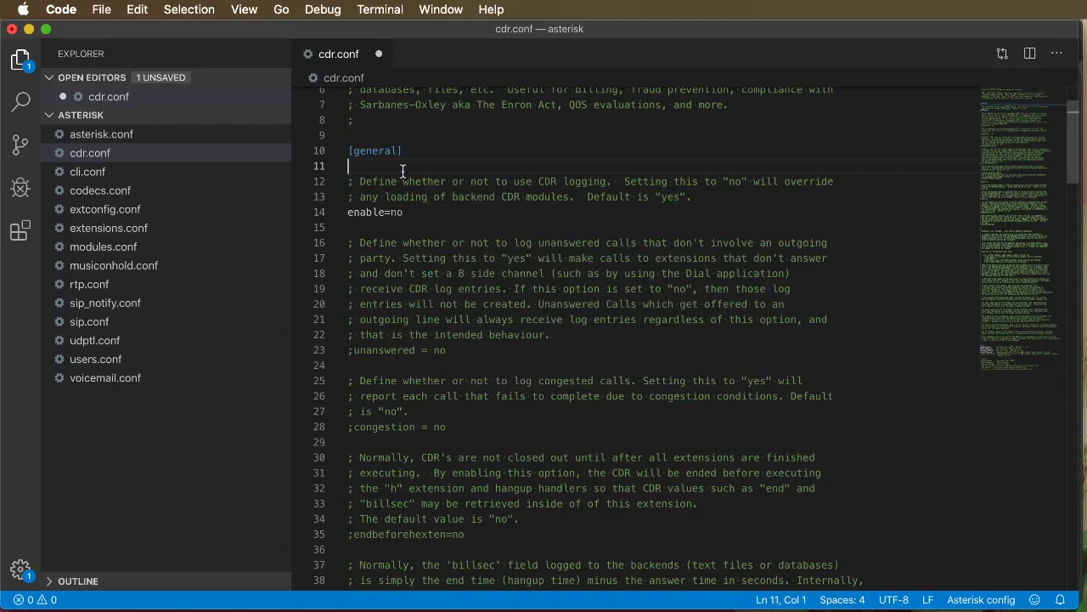
- Delete the introductory comments above [general] and the CDR logging comment between [general] and the enable=no line
left_click_drag(356, 138, 323, 49)
key("BackSpace")
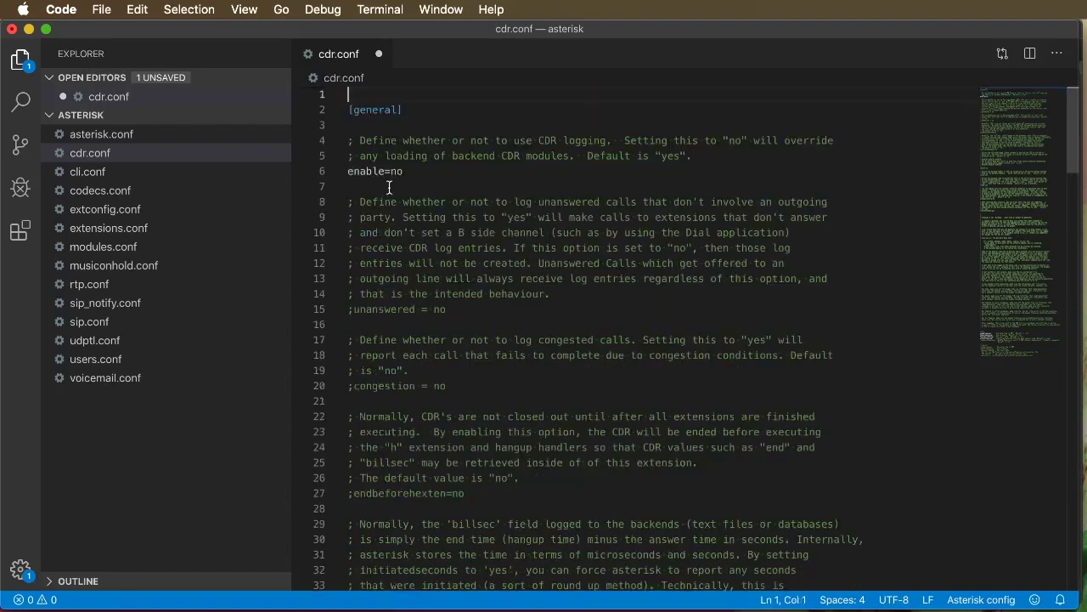
key("Delete")
left_click_drag(361, 106, 697, 139)
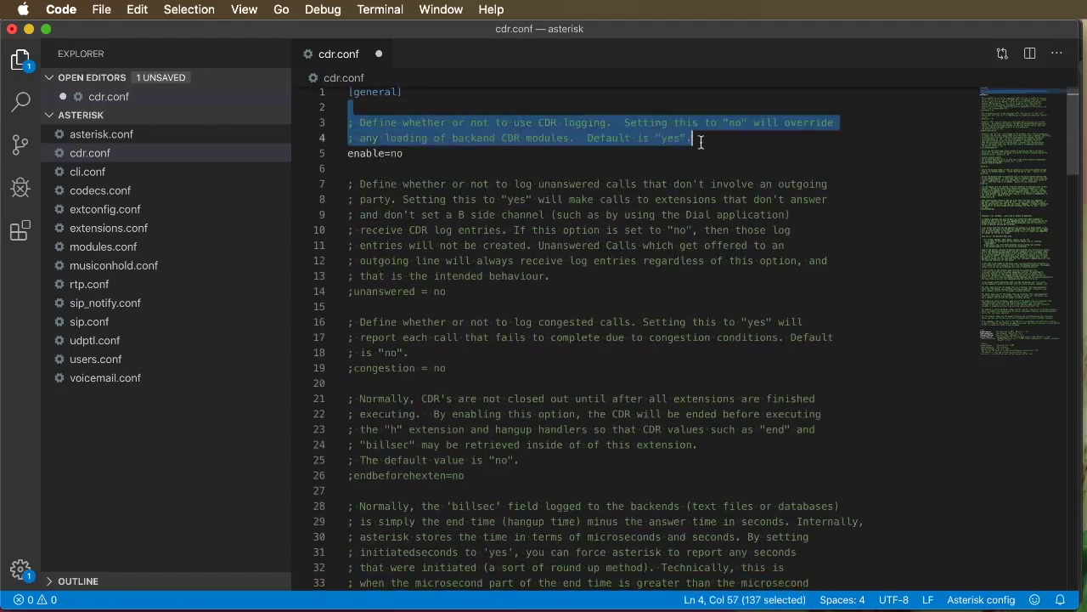
key("BackSpace")
key("Delete")
- Delete everything after the enable=no line, including the [csv] and [radius] sections, and save cdr.conf
left_click_drag(348, 137, 348, 260)
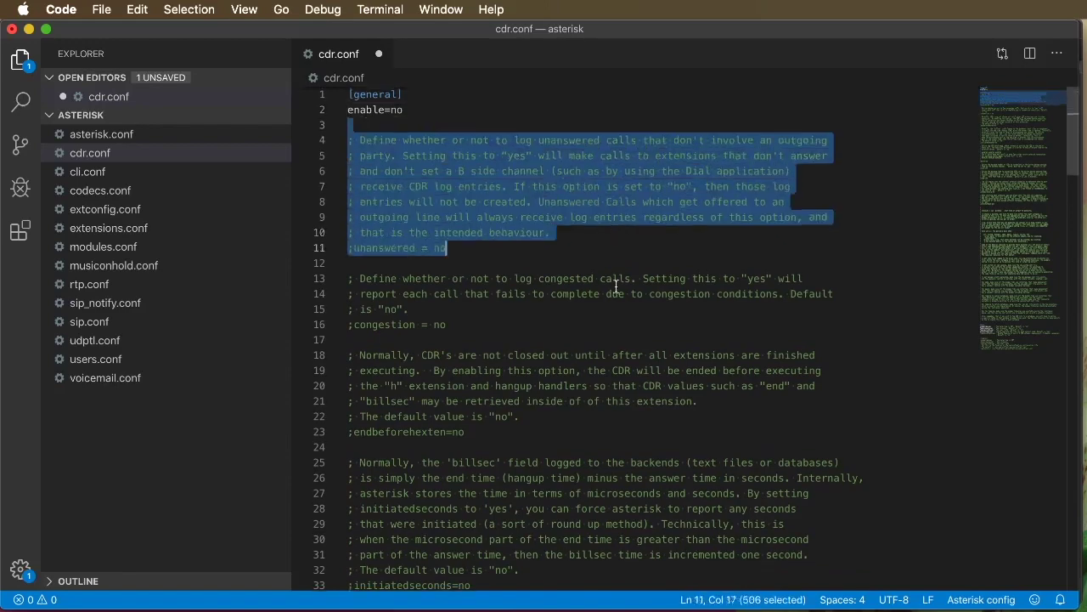
key("super+shift+Down")
left_click(821, 536, "shift")
left_click(827, 553, "shift")
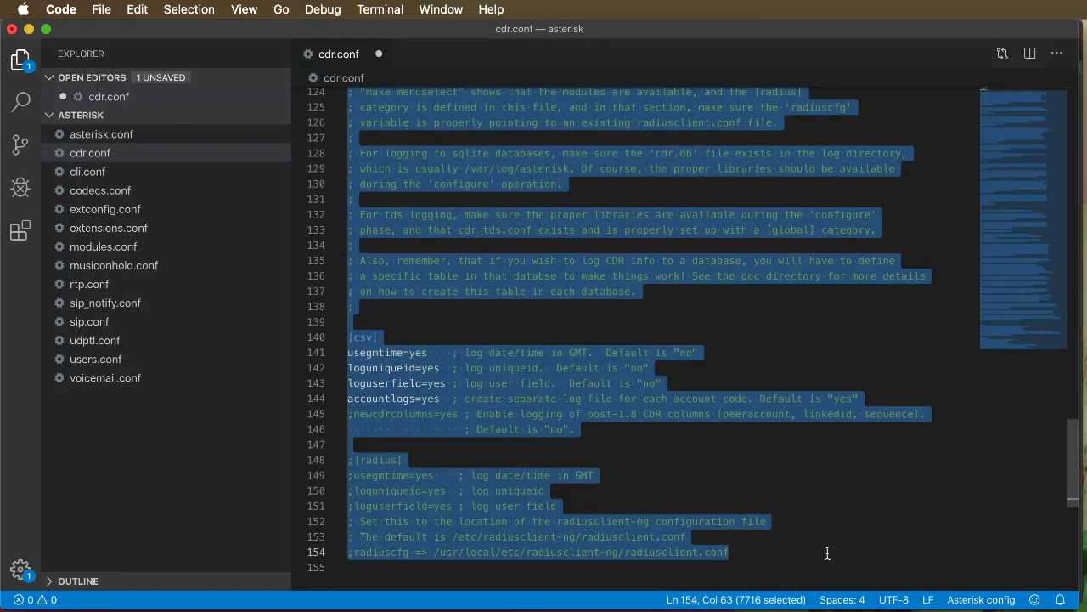
key("BackSpace")
scroll(464, 143, "up", 2)
key("BackSpace")
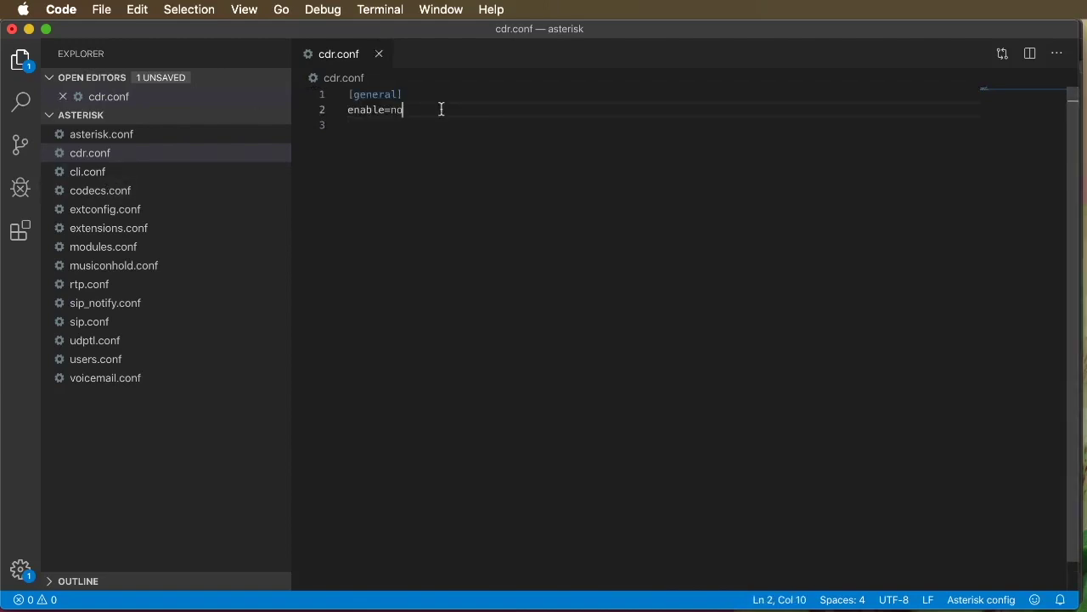
key("super+s")
- Review the startup commands in cli.conf and the codec settings in codecs.conf
left_click(68, 172)
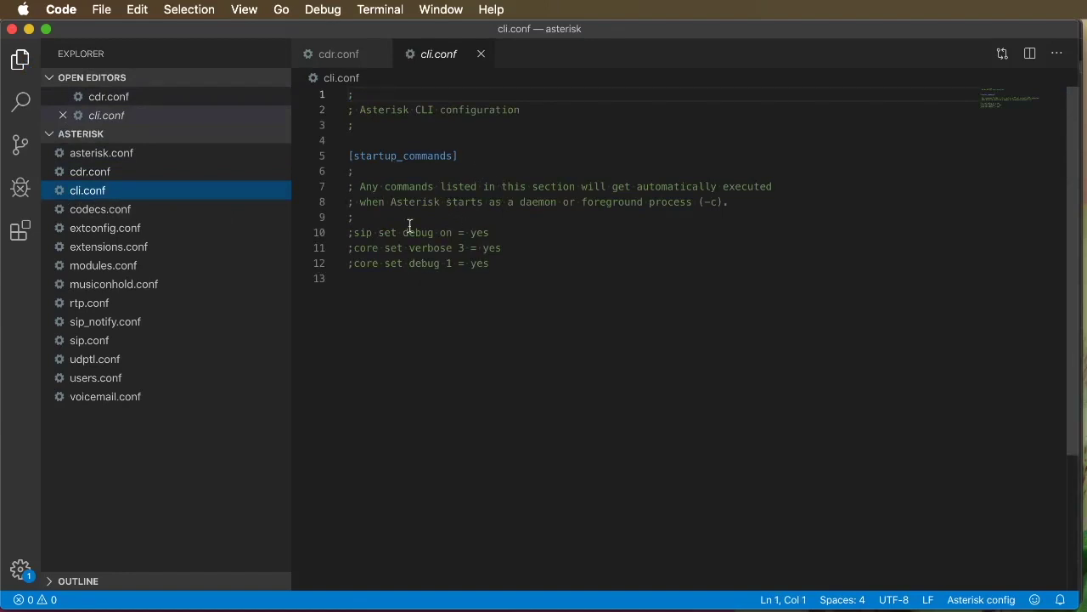
left_click(95, 217)
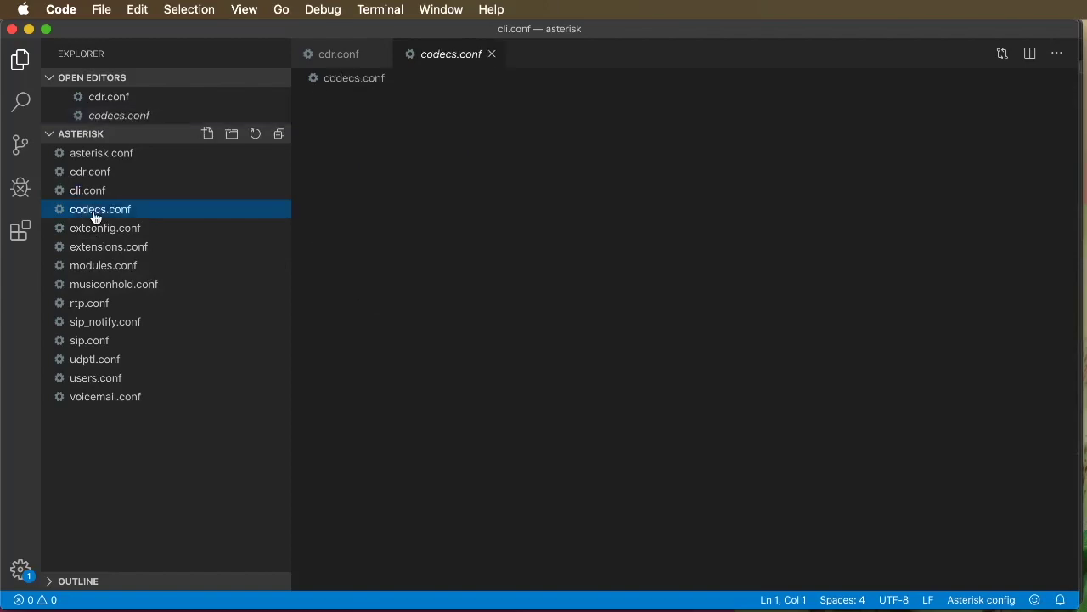
left_click(494, 231)
scroll(975, 205, "down", 20)
scroll(975, 206, "up", 18)
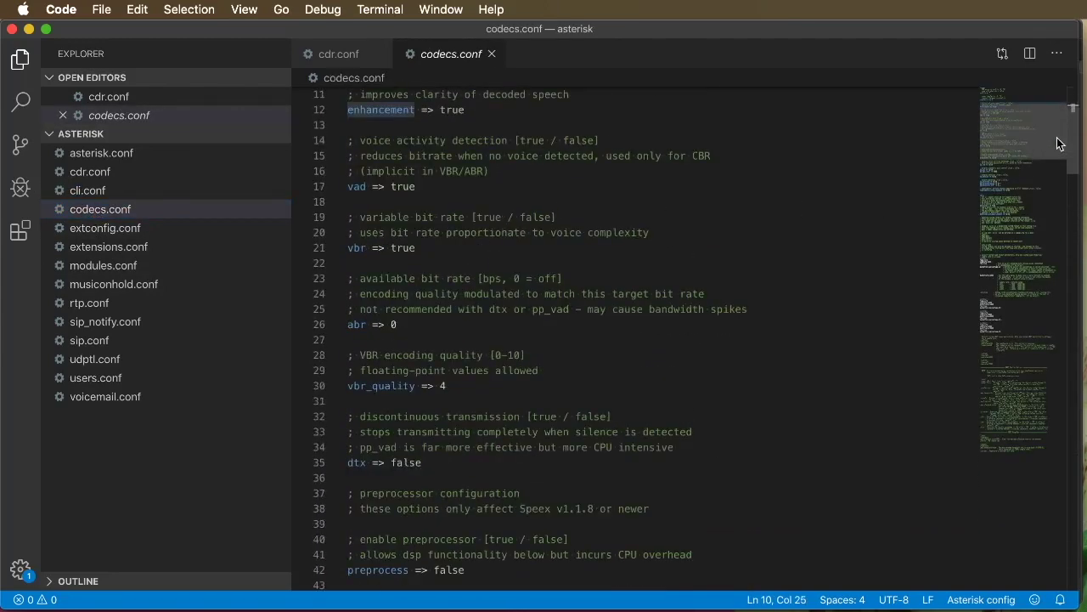
left_click_drag(1072, 144, 1062, 118)
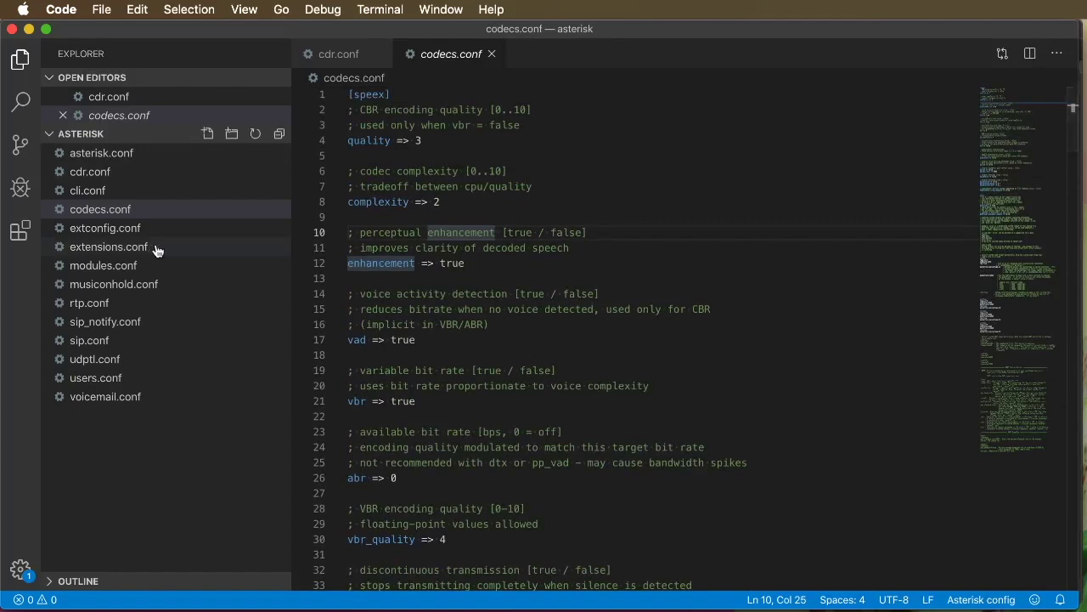
- Open extconfig.conf and look through the comments in its [settings] section
left_click(106, 229)
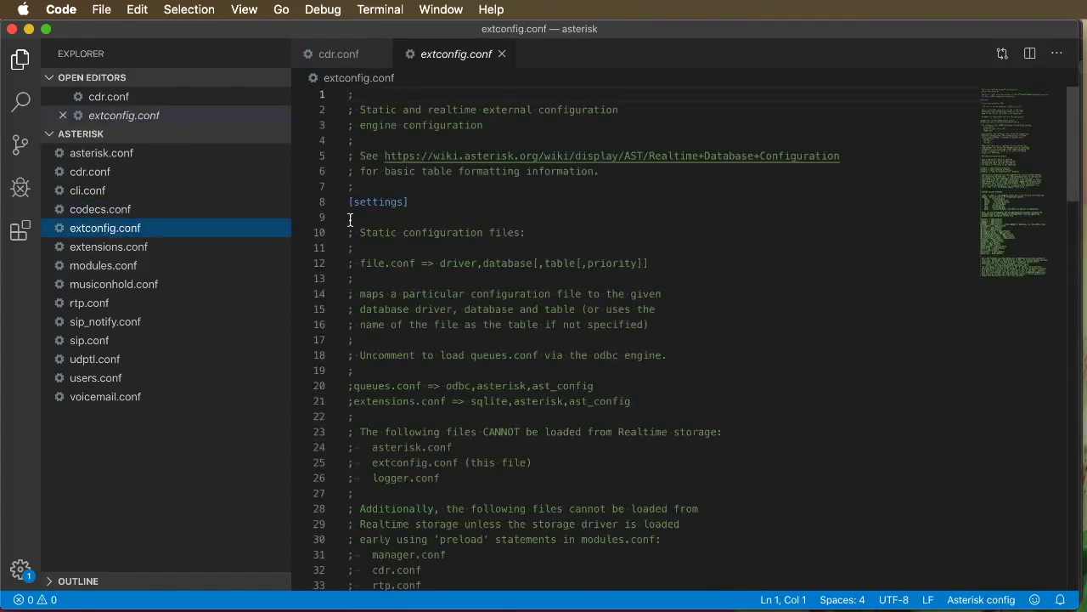
left_click(469, 223)
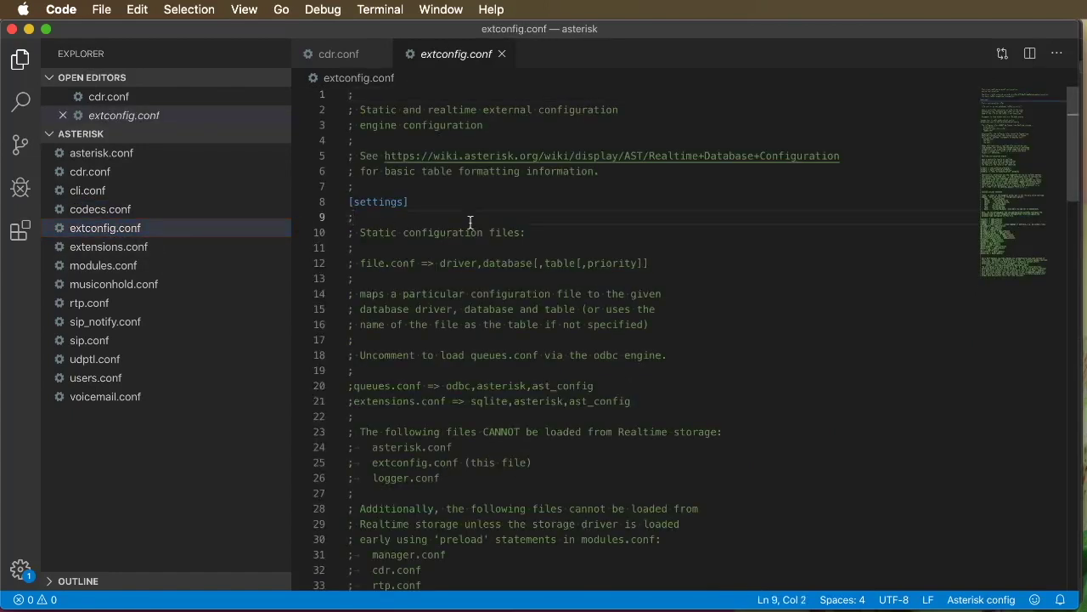
scroll(515, 218, "down", 5)
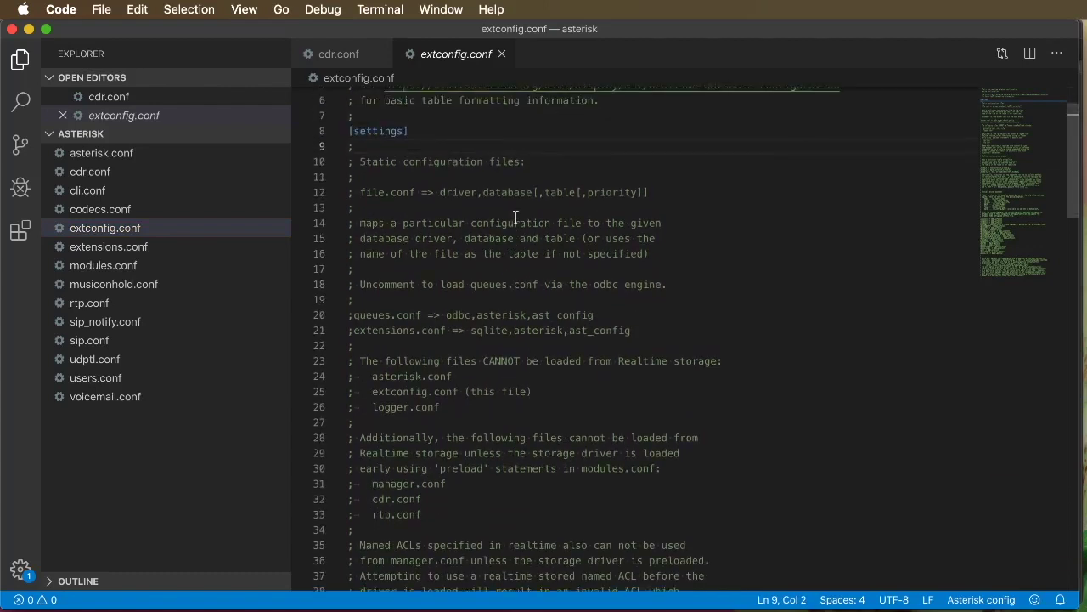